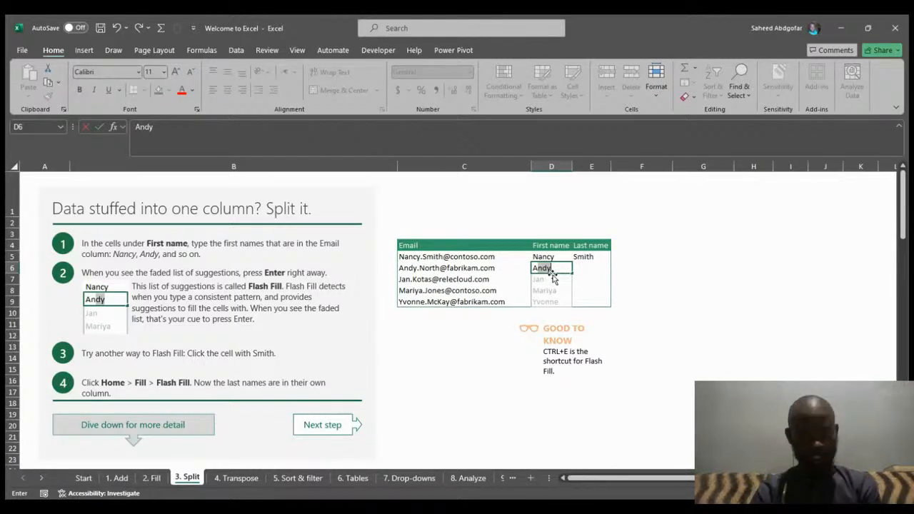
- Accept the Flash Fill suggestions for the remaining first names under First name
{"action": "key", "text": "Return"}
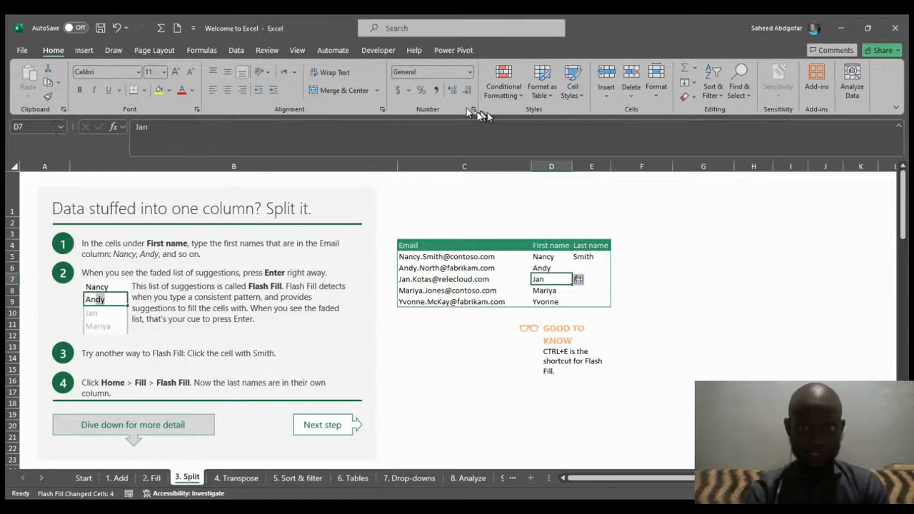
{"action": "left_click", "coordinate": [695, 86]}
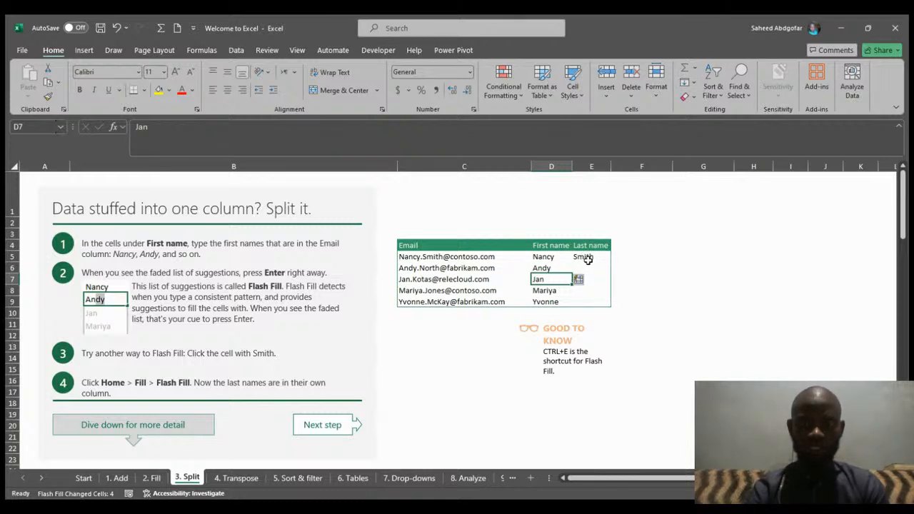
- Flash Fill the Last name column from the Smith cell
{"action": "left_click", "coordinate": [587, 259]}
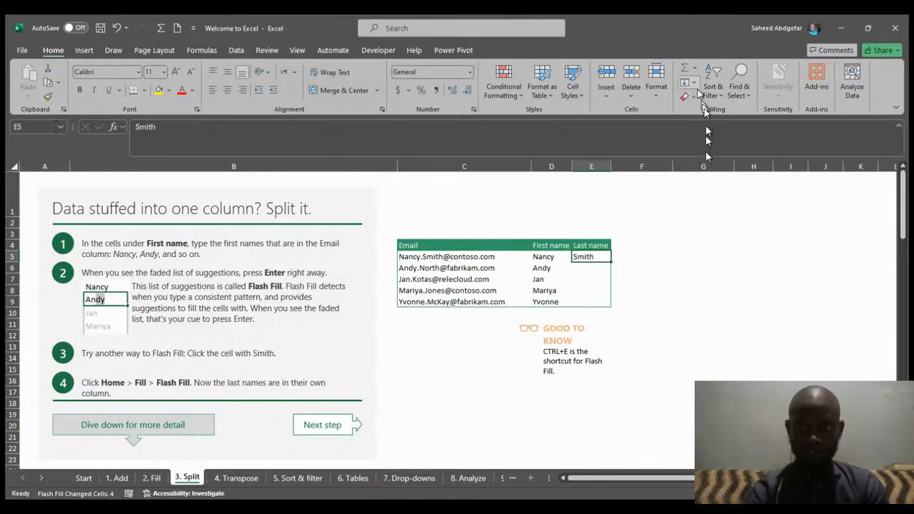
{"action": "key", "text": "ctrl+e"}
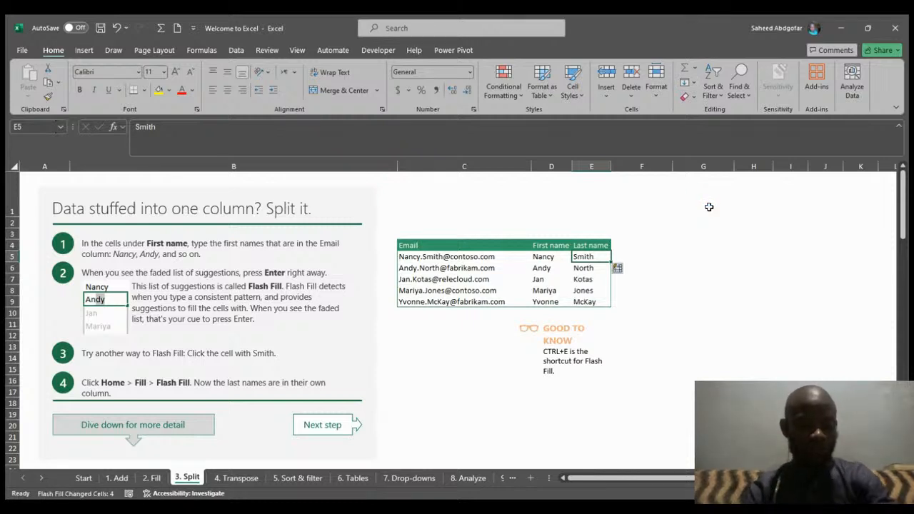
- Undo the last-name Flash Fill and the first-name entries below Nancy
{"action": "key", "text": "ctrl+z"}
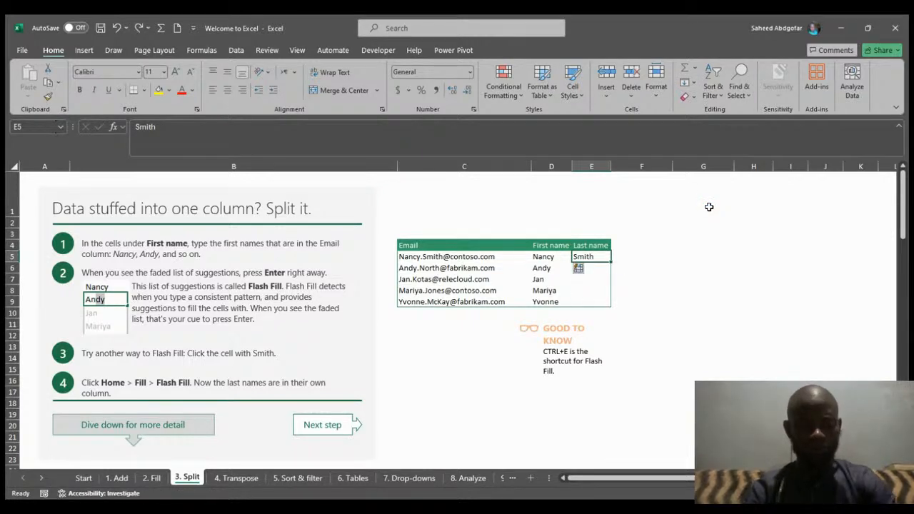
{"action": "key", "text": "ctrl+z"}
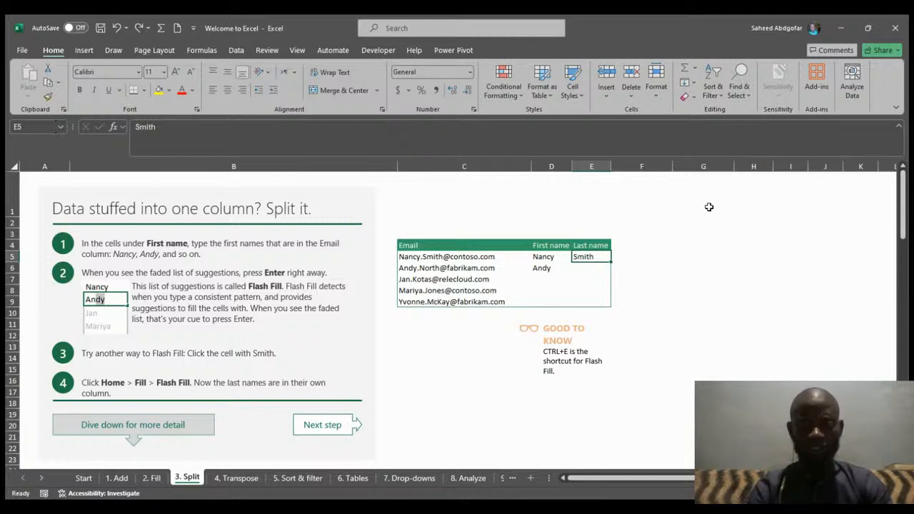
{"action": "key", "text": "ctrl+z"}
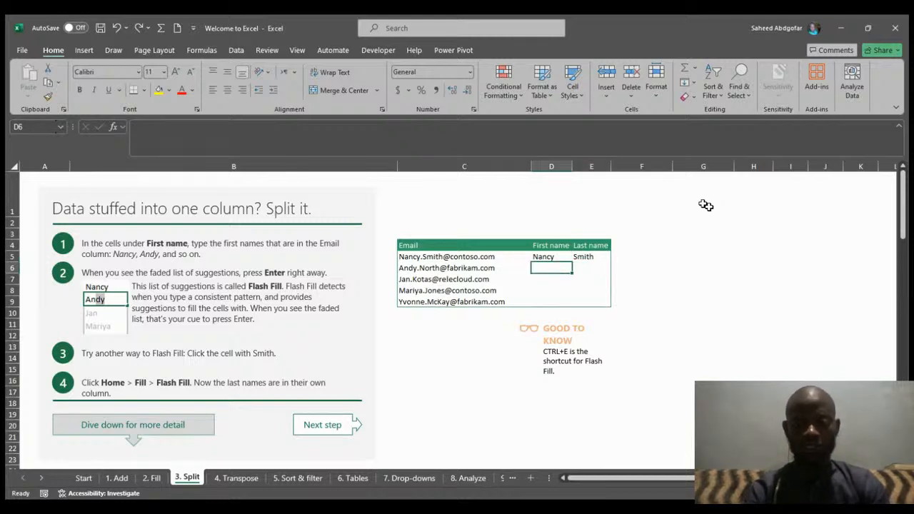
- Flash Fill the First name column from the Nancy cell
{"action": "left_click", "coordinate": [545, 257]}
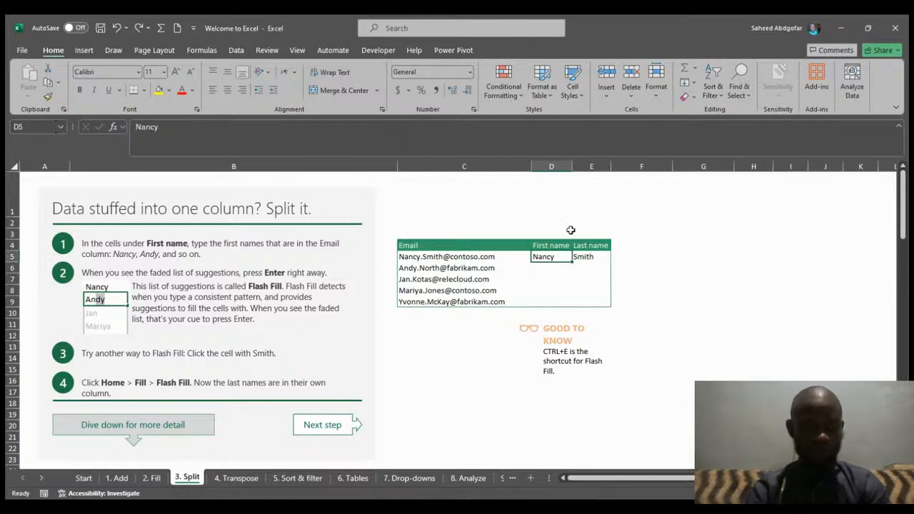
{"action": "key", "text": "ctrl+e"}
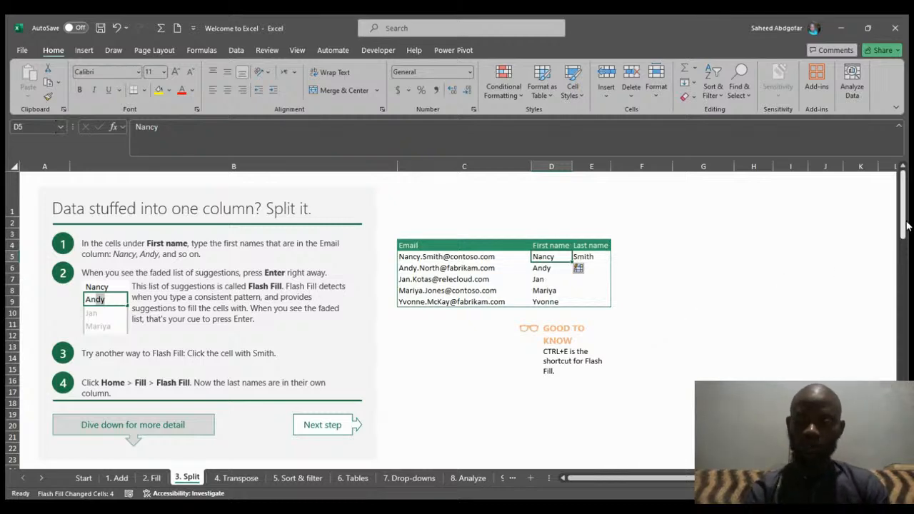
{"action": "left_click_drag", "start_coordinate": [904, 227], "coordinate": [904, 299]}
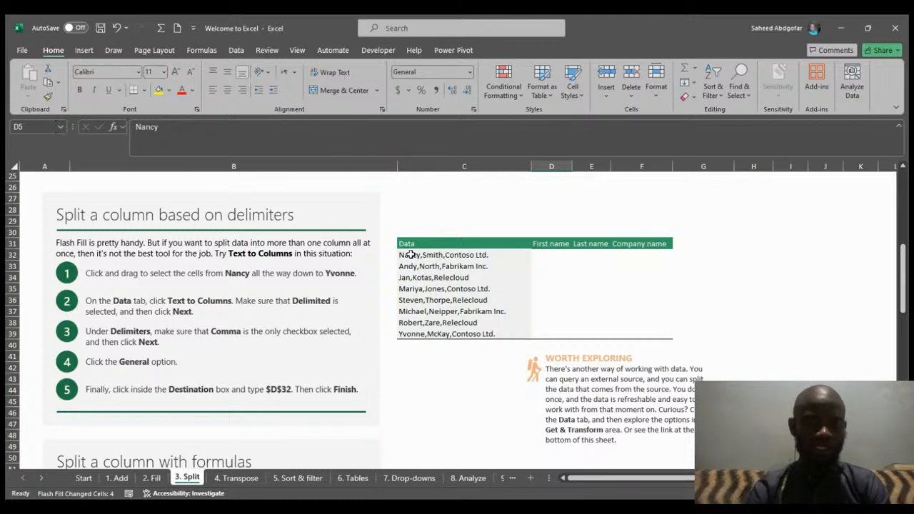
{"action": "left_click_drag", "start_coordinate": [411, 254], "coordinate": [438, 334]}
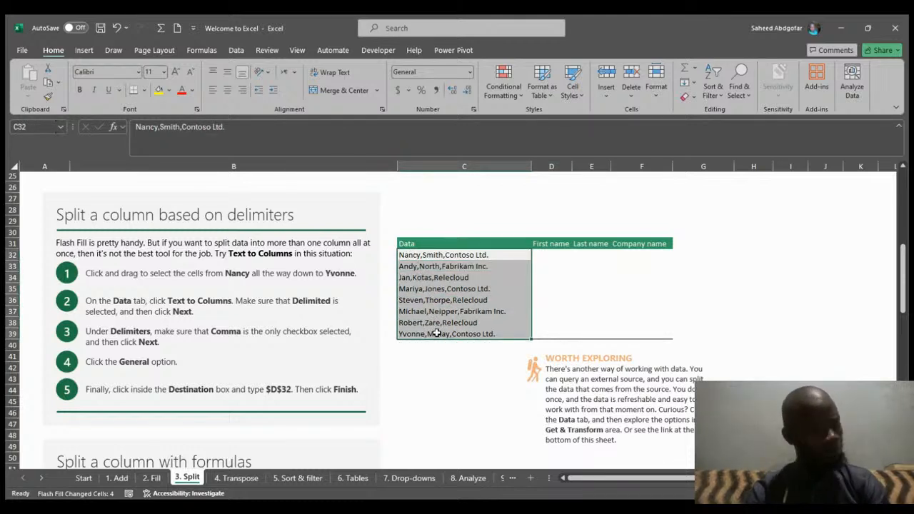
{"action": "key", "text": "ctrl+c"}
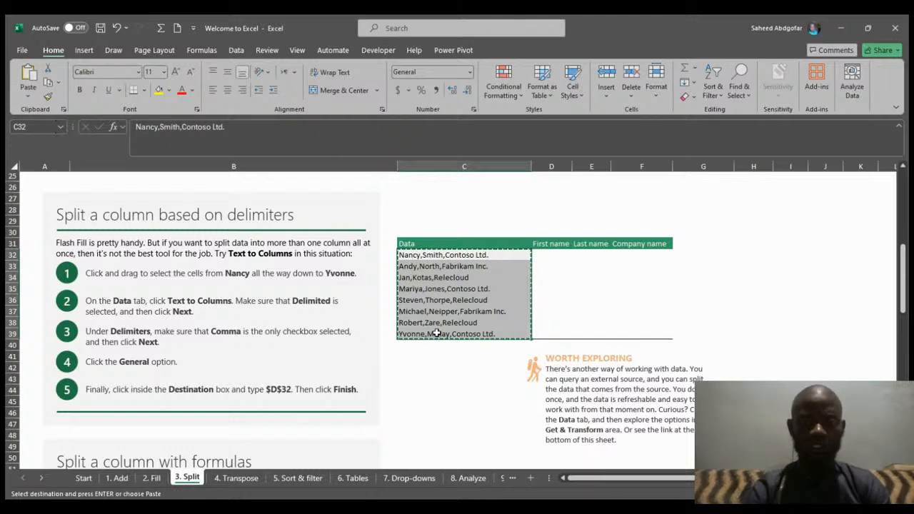
{"action": "left_click", "coordinate": [548, 255]}
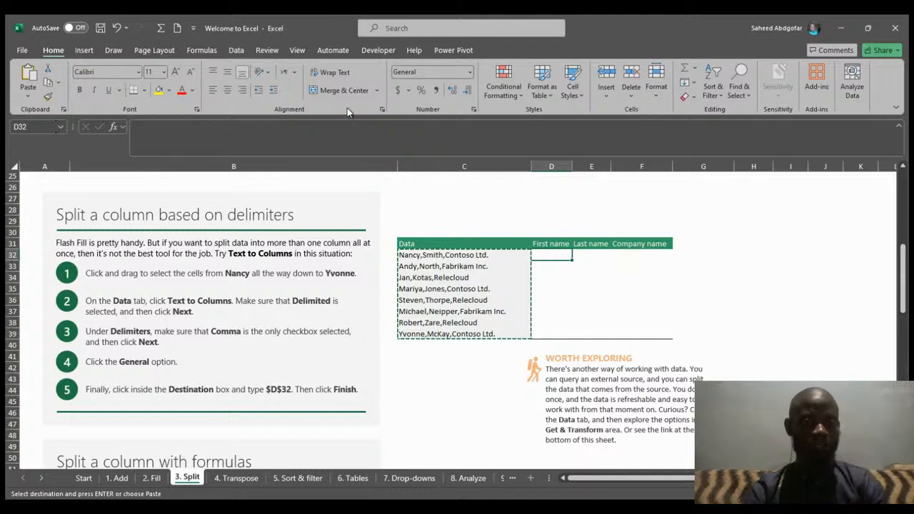
{"action": "left_click", "coordinate": [236, 51]}
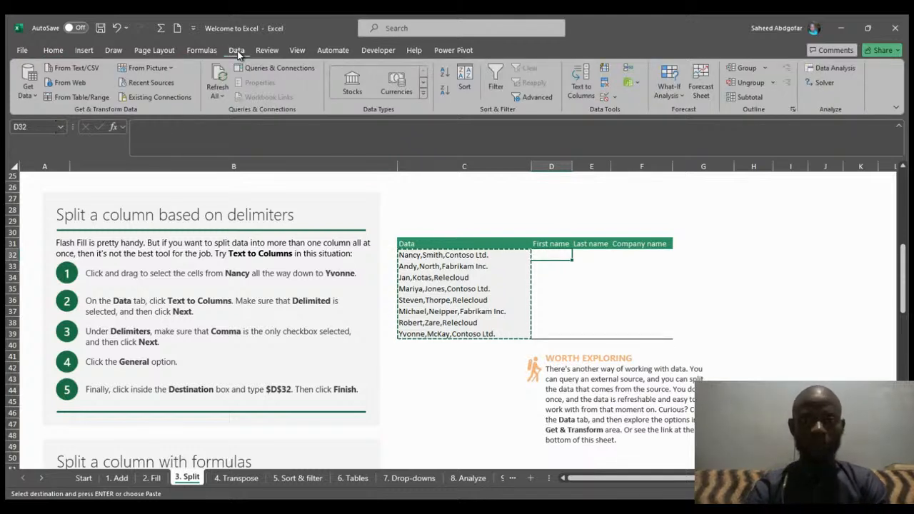
{"action": "left_click", "coordinate": [581, 84]}
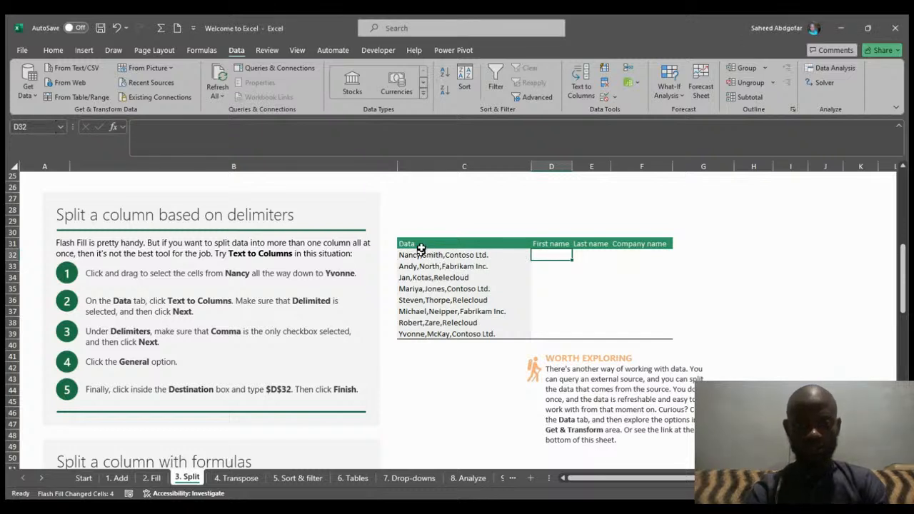
- Split the comma-separated Data cells C32:C39 into First name, Last name and Company name with Text to Columns, destination D32
{"action": "left_click_drag", "start_coordinate": [421, 255], "coordinate": [459, 335]}
{"action": "key", "text": "ctrl+c"}
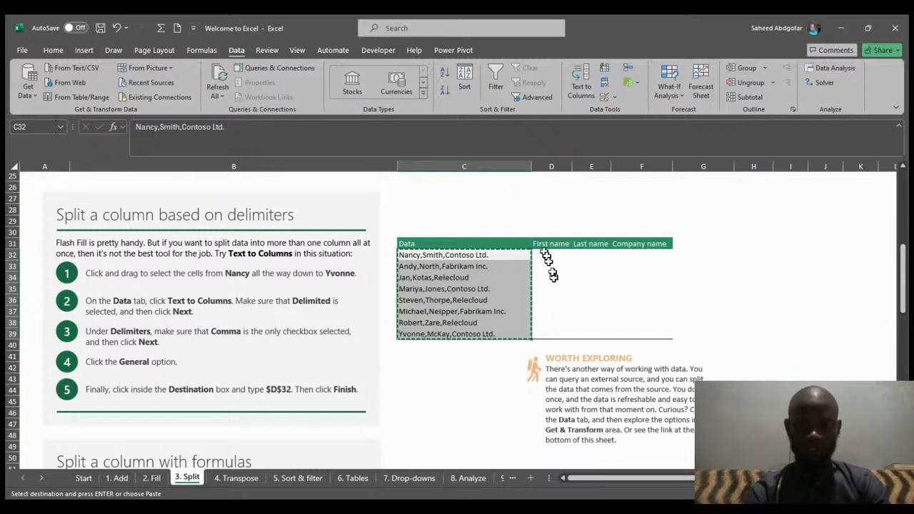
{"action": "left_click", "coordinate": [585, 75]}
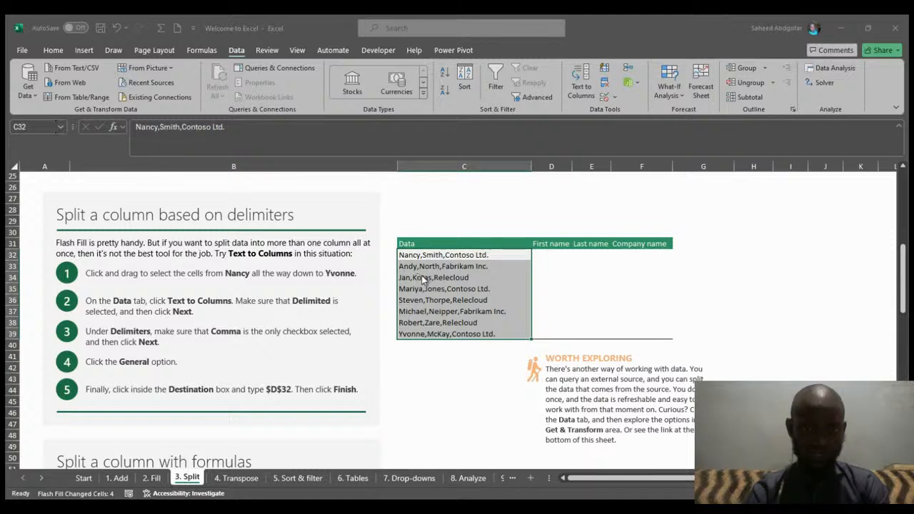
{"action": "left_click", "coordinate": [551, 255]}
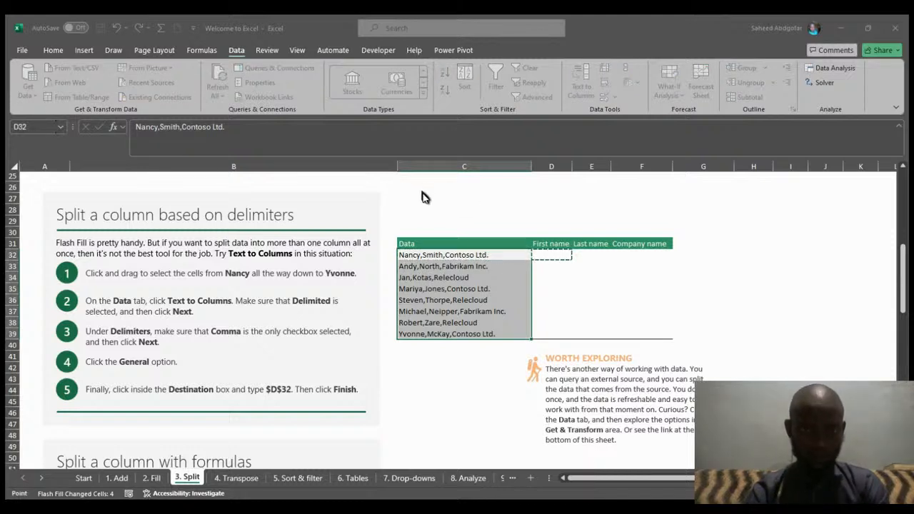
{"action": "left_click", "coordinate": [405, 394]}
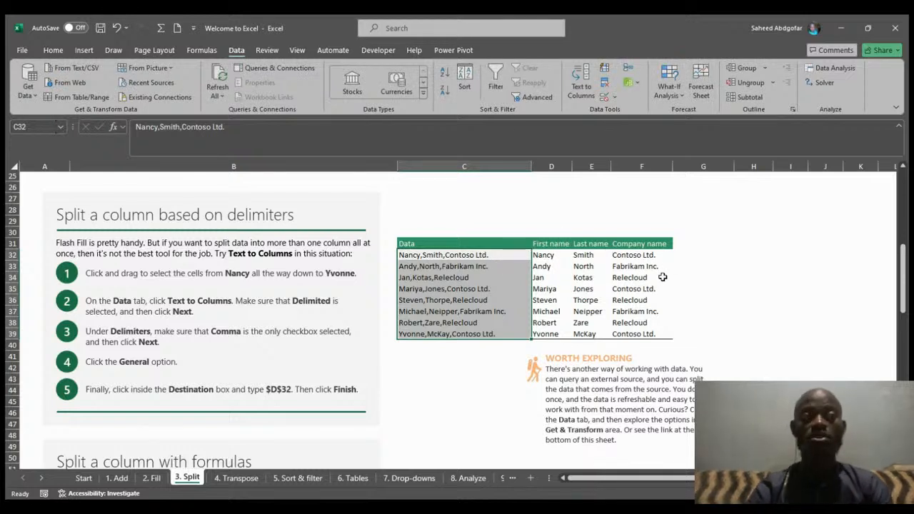
- Clear the example formulas from the First name through Last name cells E56:H56
{"action": "left_click_drag", "start_coordinate": [905, 267], "coordinate": [906, 329]}
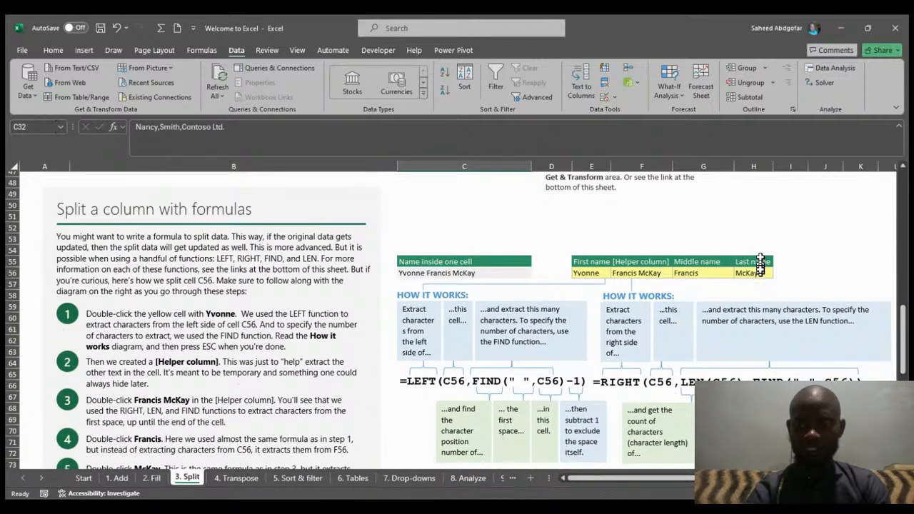
{"action": "left_click_drag", "start_coordinate": [758, 273], "coordinate": [602, 281]}
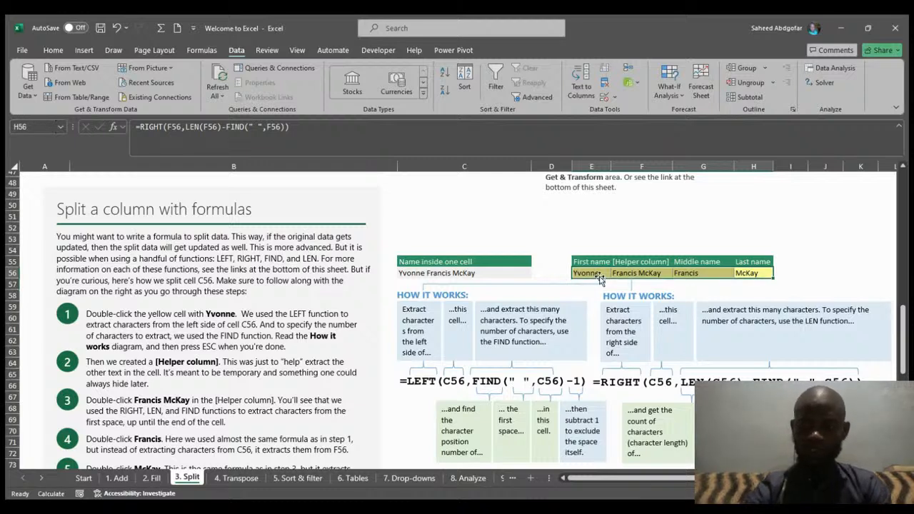
{"action": "key", "text": "Delete"}
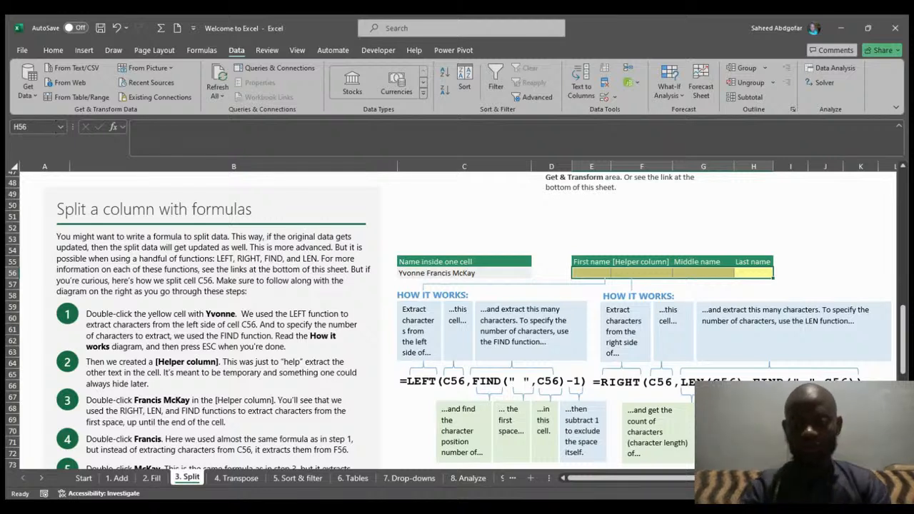
- Enter the formula =LEFT(C56,FIND(" ",C56)-1) in the First name cell E56 to extract the first name
{"action": "left_click", "coordinate": [416, 273]}
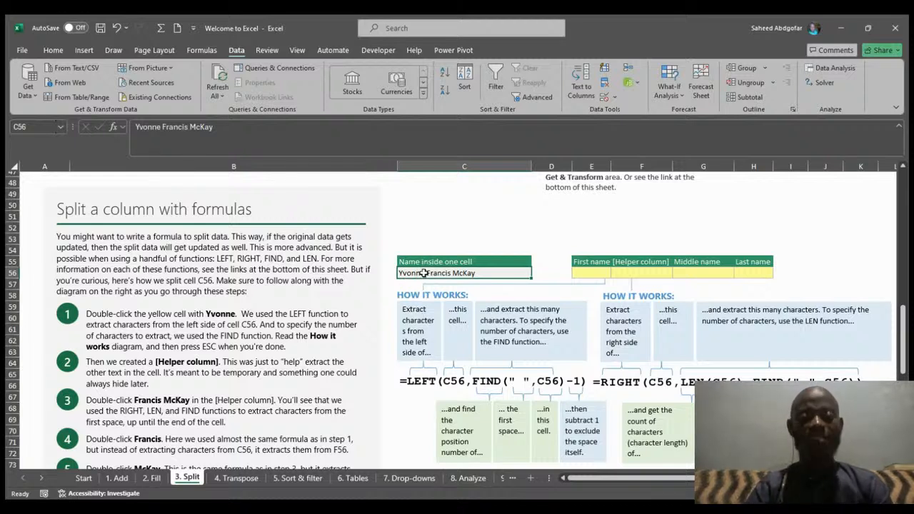
{"action": "left_click", "coordinate": [587, 270]}
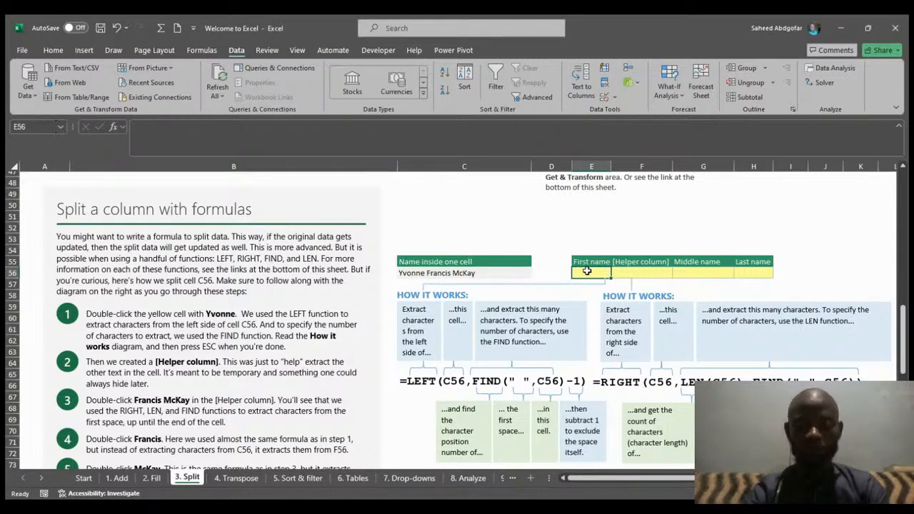
{"action": "type", "text": "=lef"}
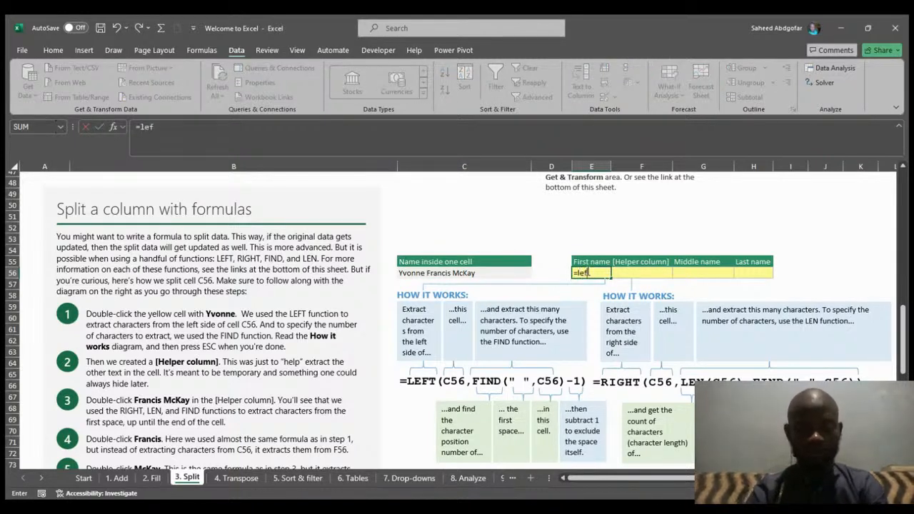
{"action": "key", "text": "Tab"}
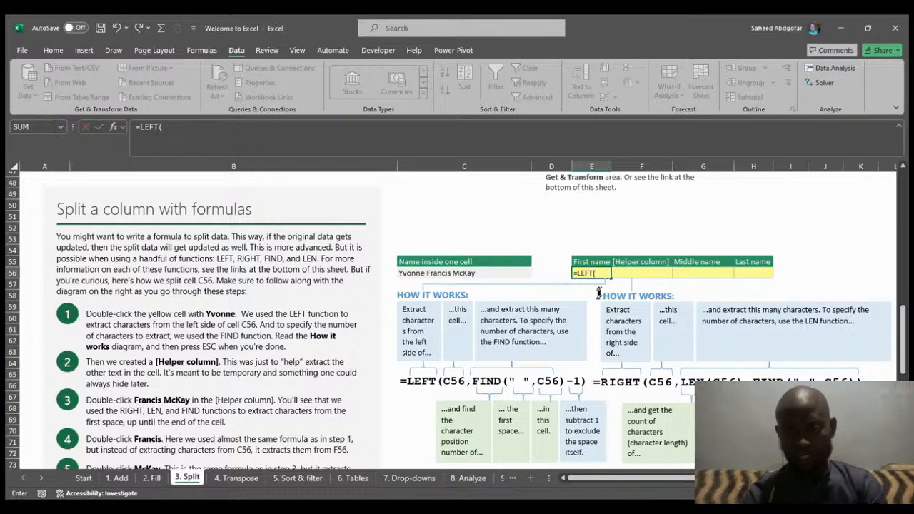
{"action": "left_click", "coordinate": [461, 274]}
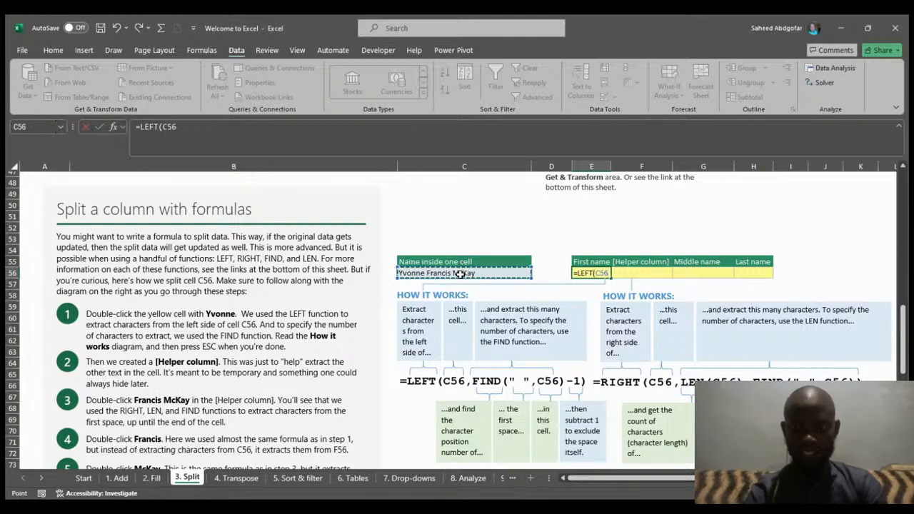
{"action": "type", "text": ","}
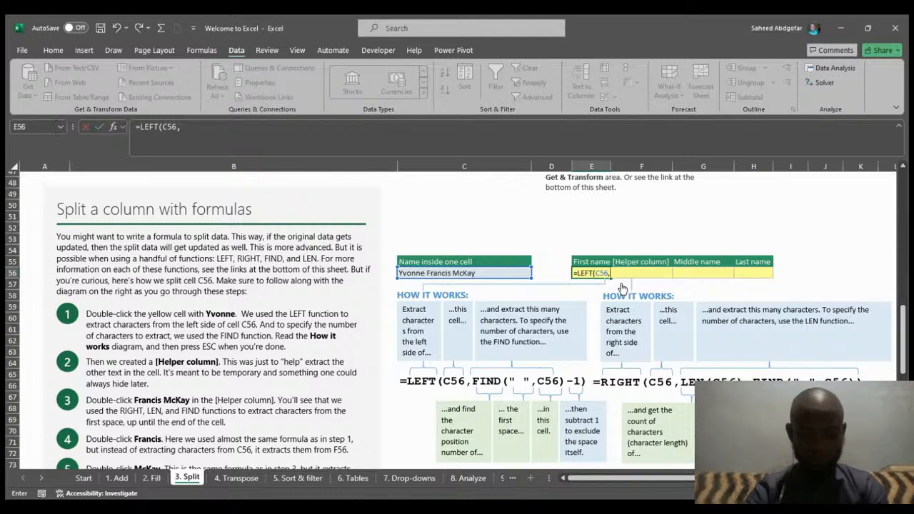
{"action": "type", "text": "Fin"}
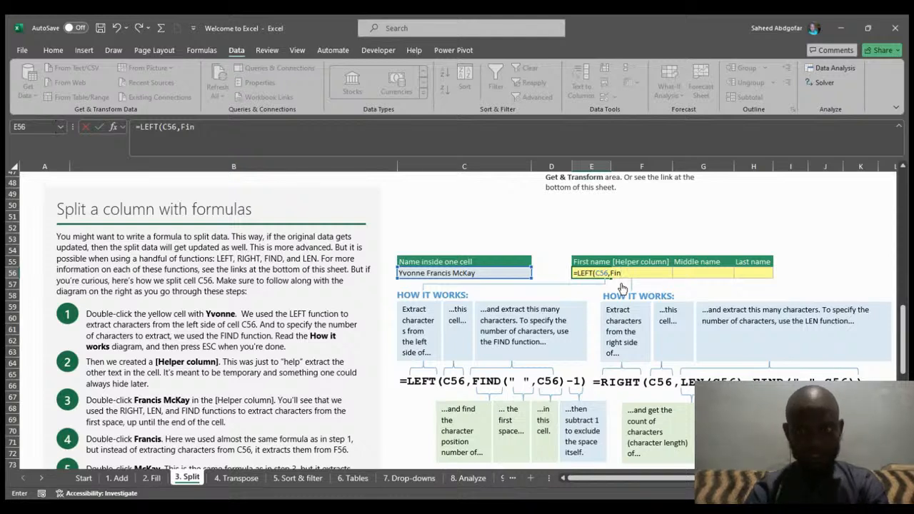
{"action": "key", "text": "Tab"}
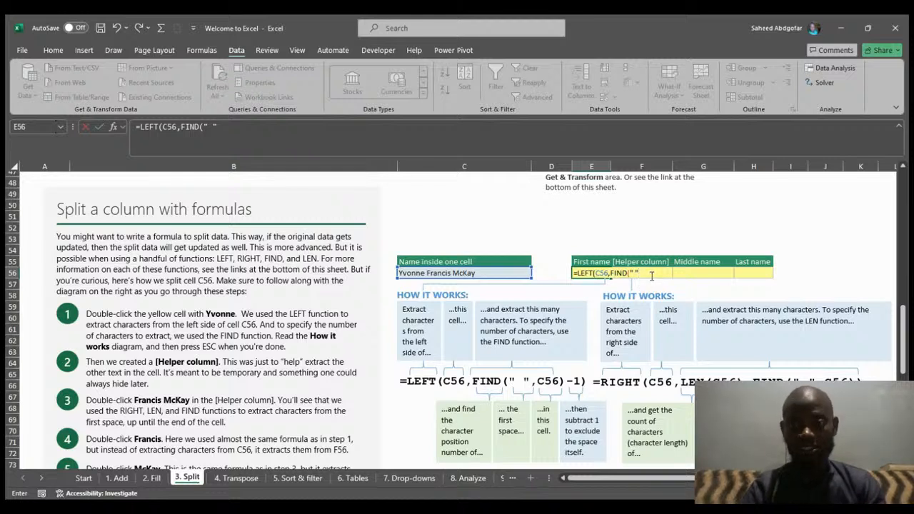
{"action": "type", "text": ","}
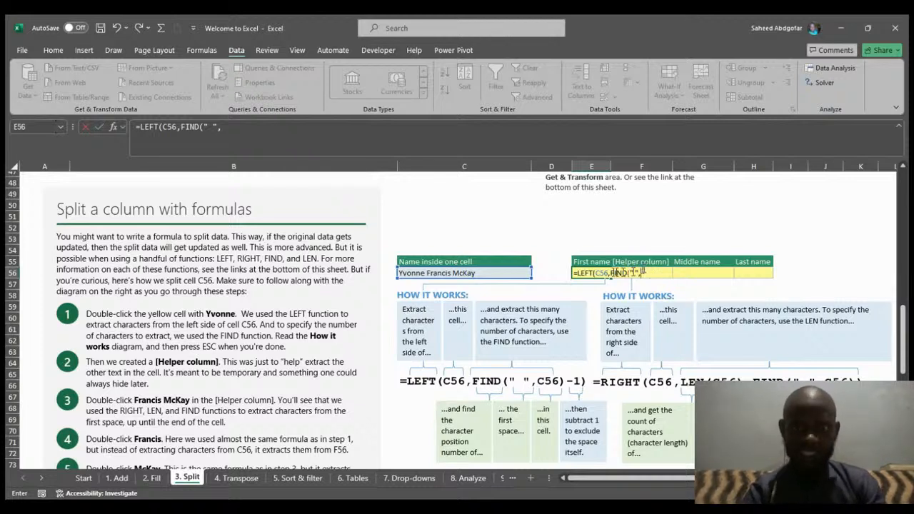
{"action": "left_click", "coordinate": [493, 276]}
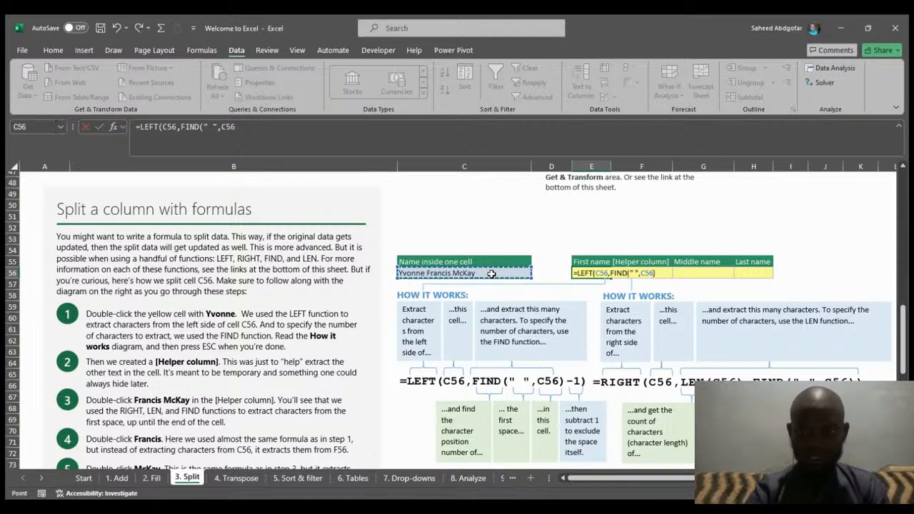
{"action": "type", "text": ")"}
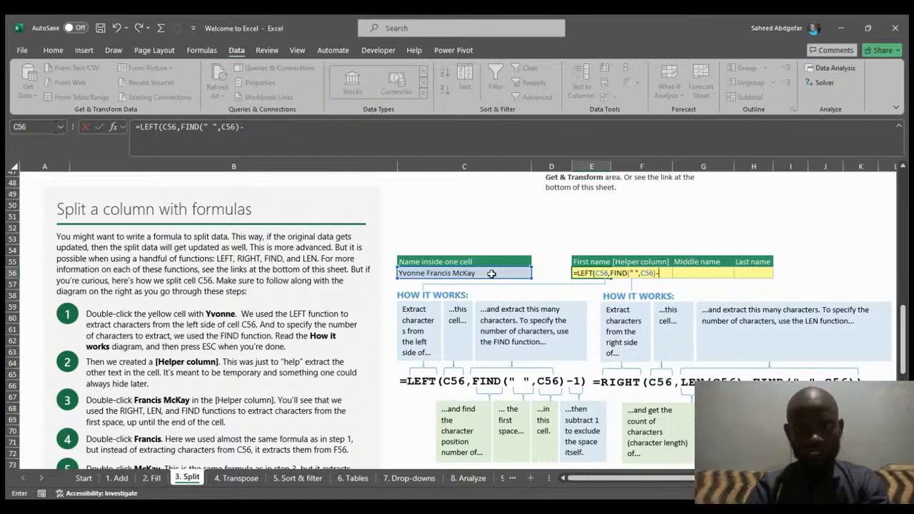
{"action": "type", "text": "-1"}
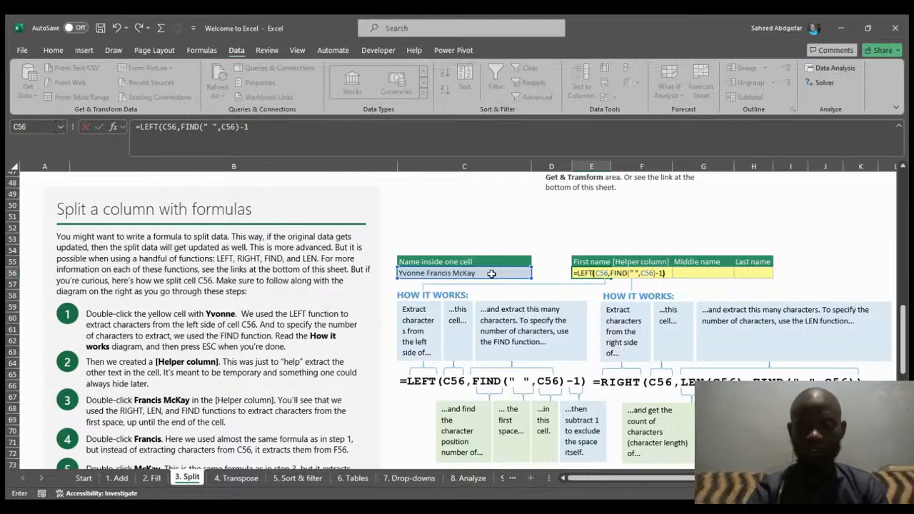
{"action": "key", "text": "Return"}
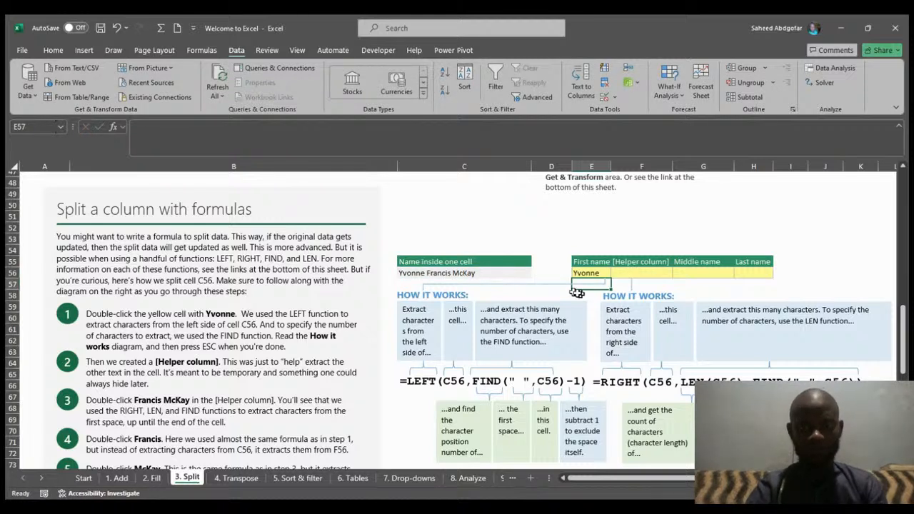
- Enter the formula =RIGHT(C56,LEN(C56)-FIND(" ",C56)) in the Helper column cell F56 to extract the text after the first space
{"action": "left_click", "coordinate": [636, 275]}
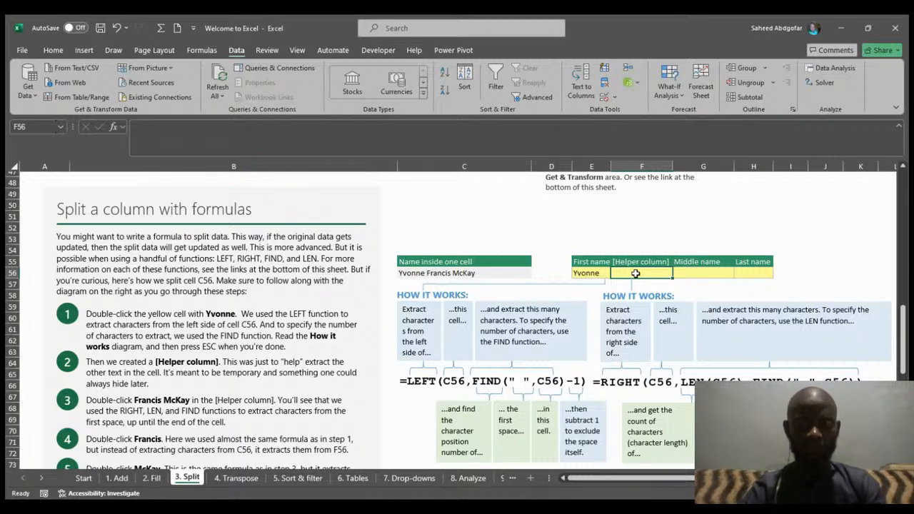
{"action": "type", "text": "="}
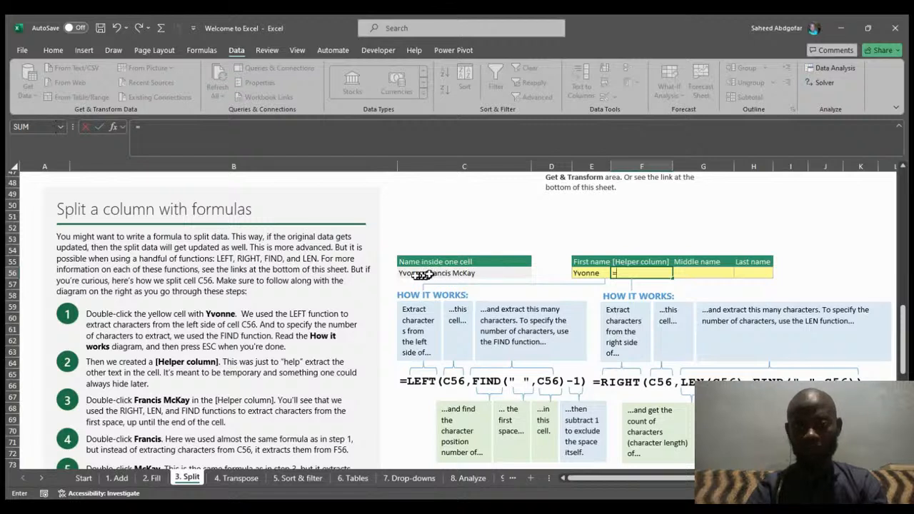
{"action": "type", "text": "R"}
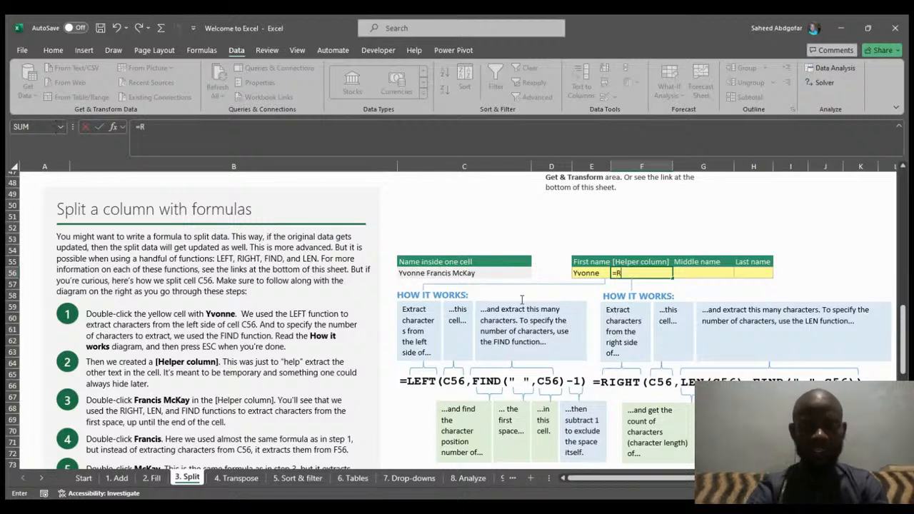
{"action": "type", "text": "ig"}
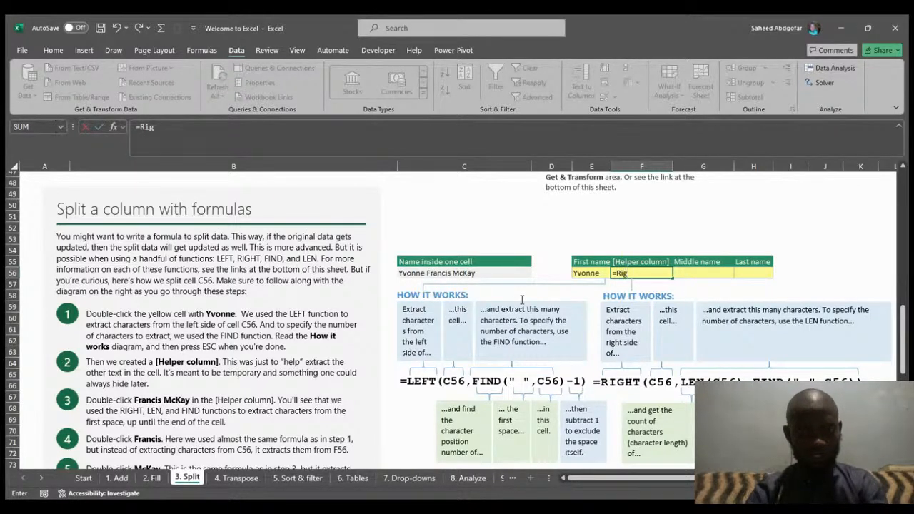
{"action": "key", "text": "Tab"}
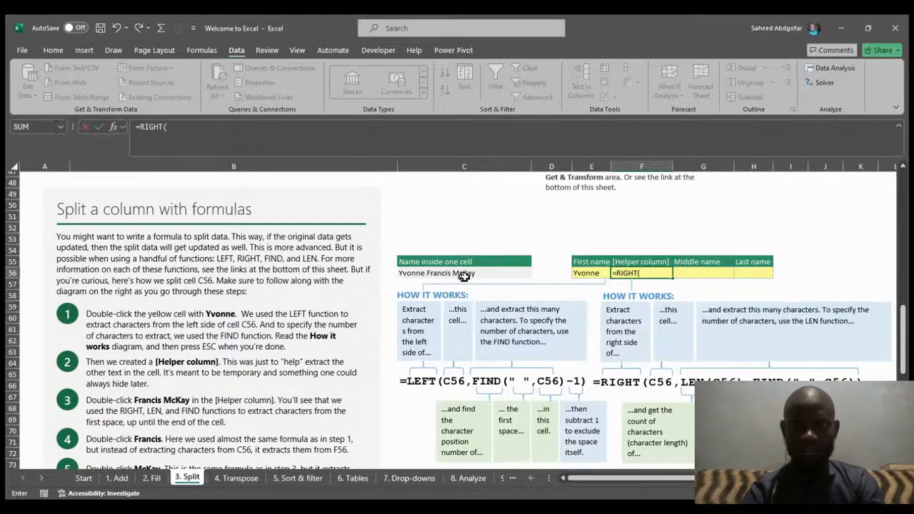
{"action": "left_click", "coordinate": [436, 275]}
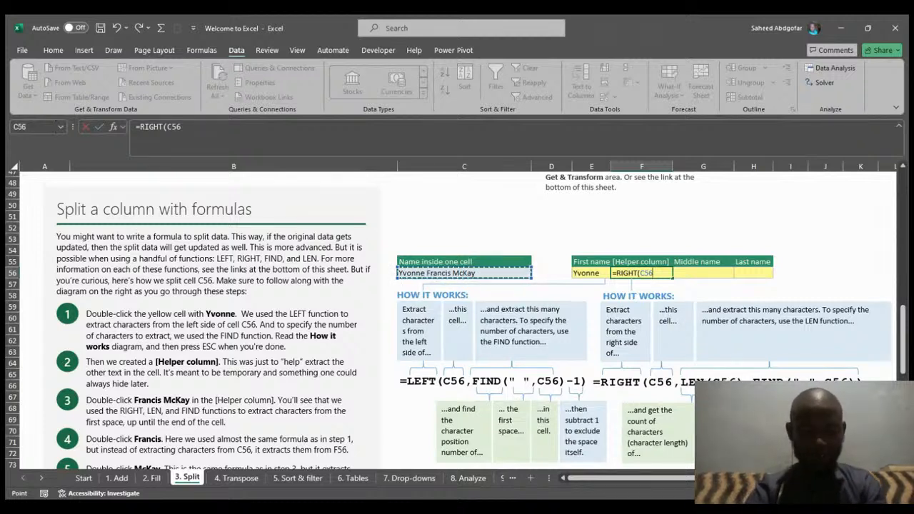
{"action": "type", "text": "L"}
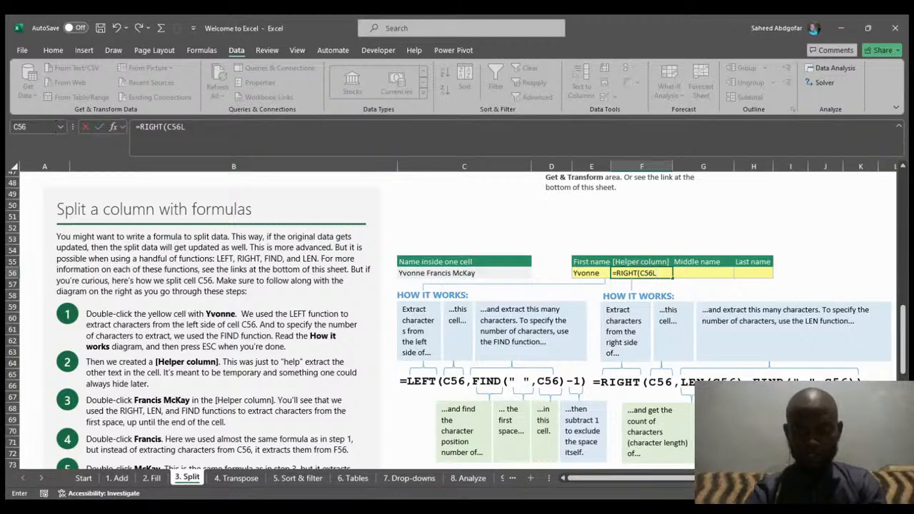
{"action": "key", "text": "BackSpace"}
{"action": "type", "text": ","}
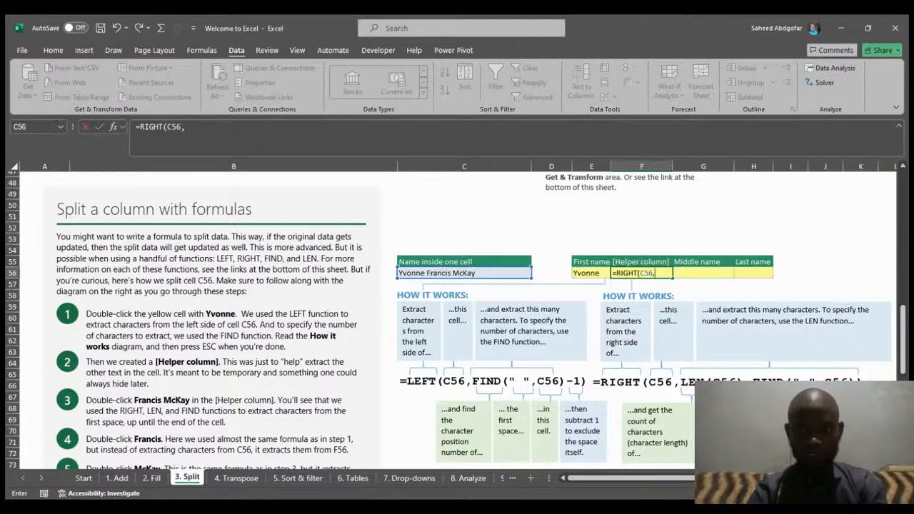
{"action": "type", "text": "Le"}
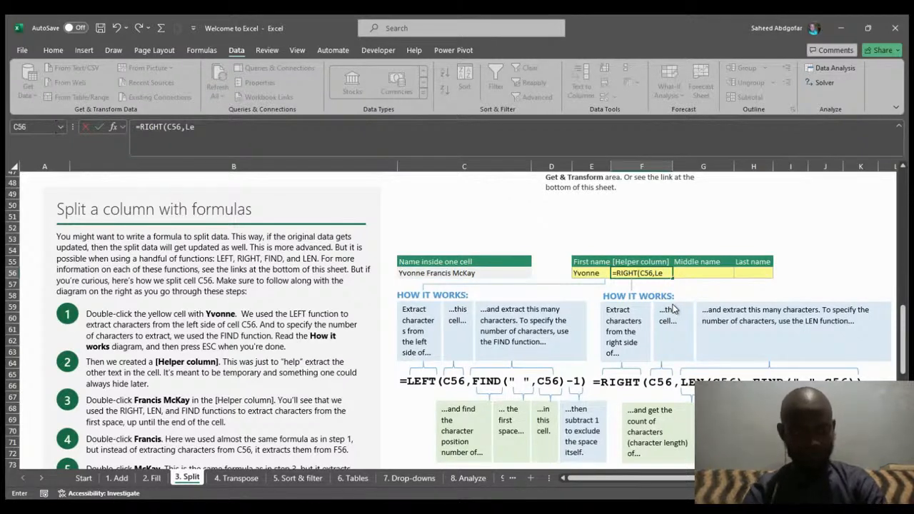
{"action": "type", "text": "n"}
{"action": "key", "text": "Tab"}
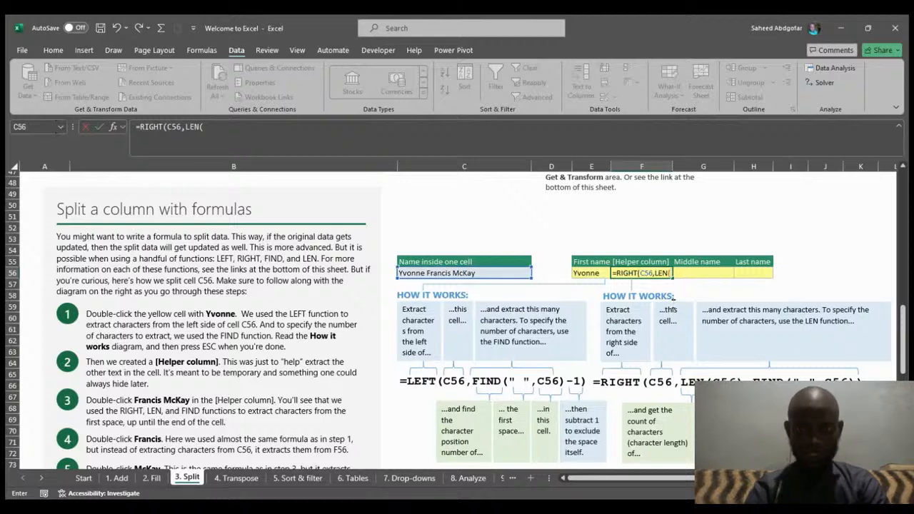
{"action": "left_click", "coordinate": [483, 274]}
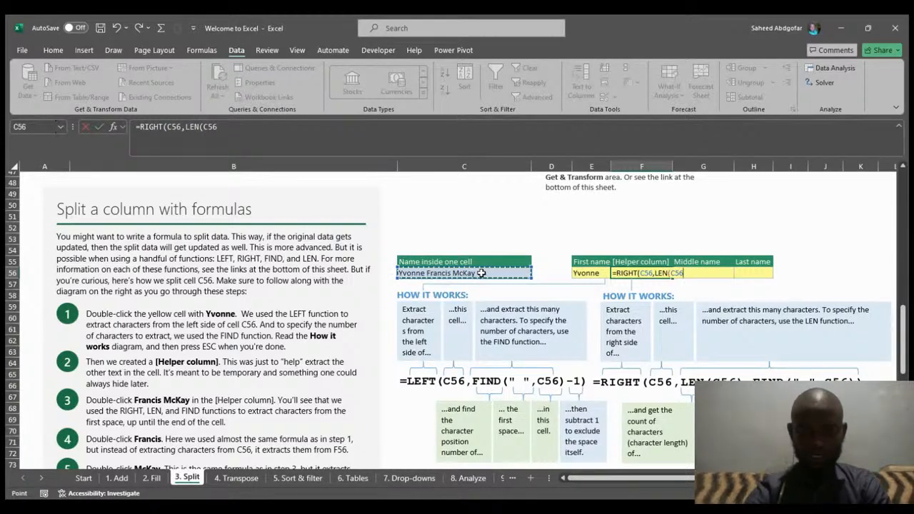
{"action": "type", "text": "0"}
{"action": "key", "text": "BackSpace"}
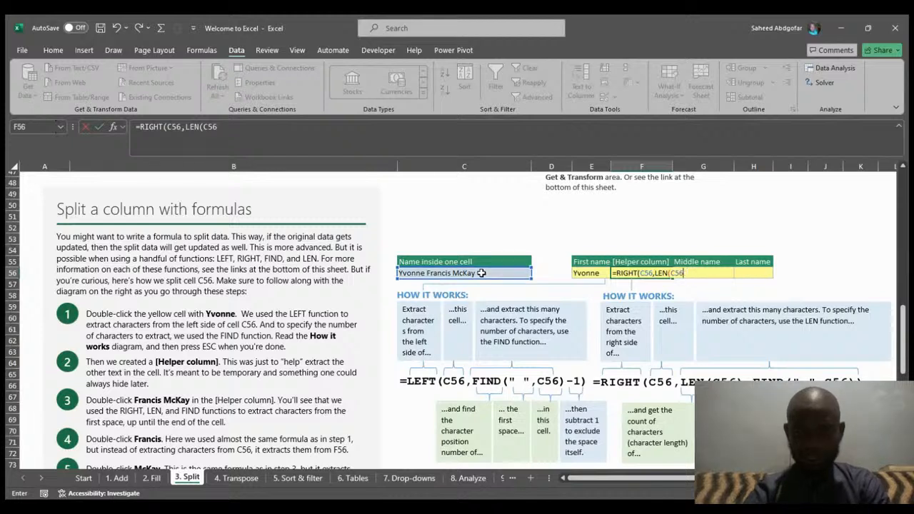
{"action": "type", "text": ")"}
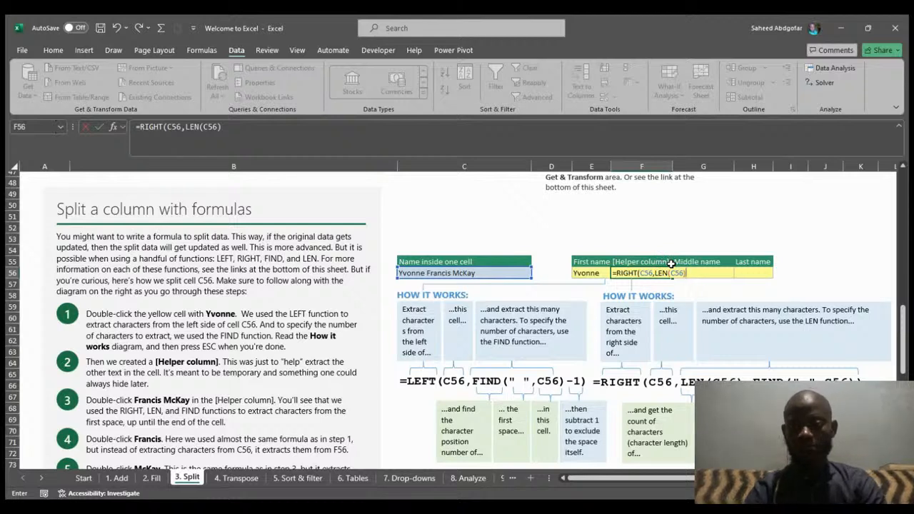
{"action": "type", "text": "-"}
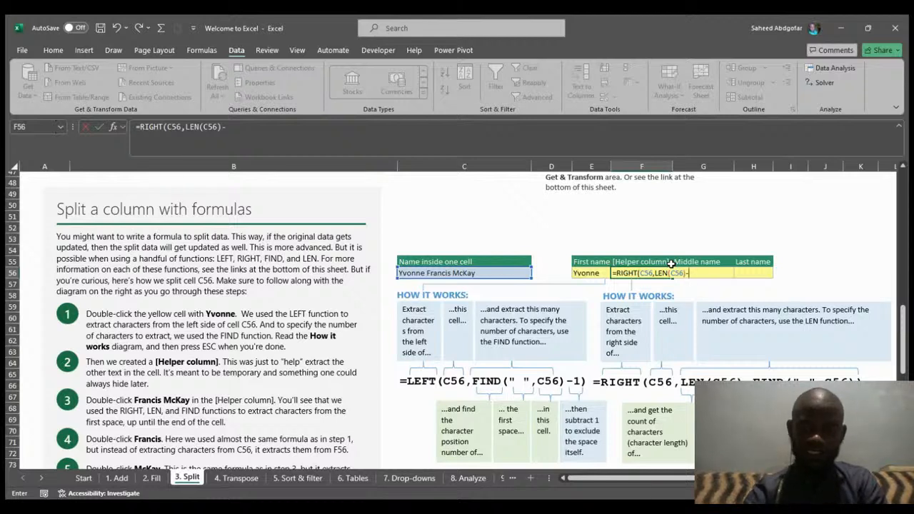
{"action": "type", "text": "F"}
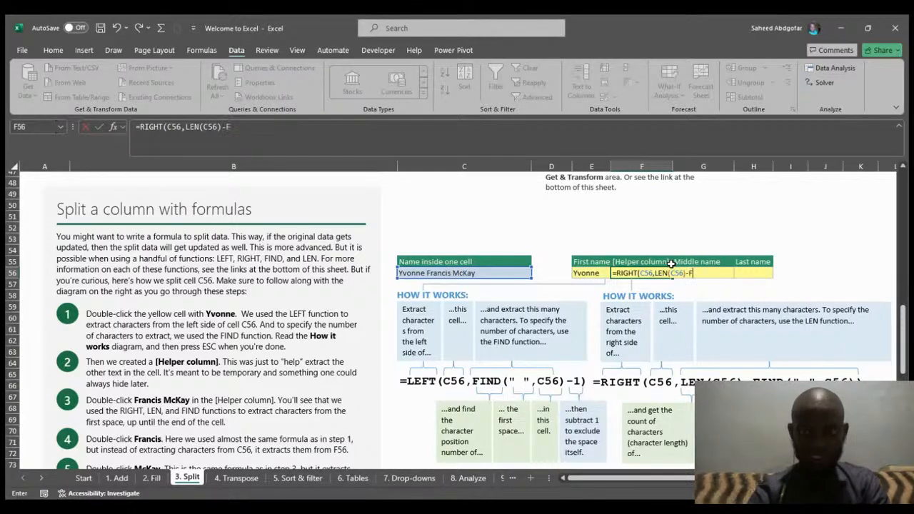
{"action": "type", "text": "IN"}
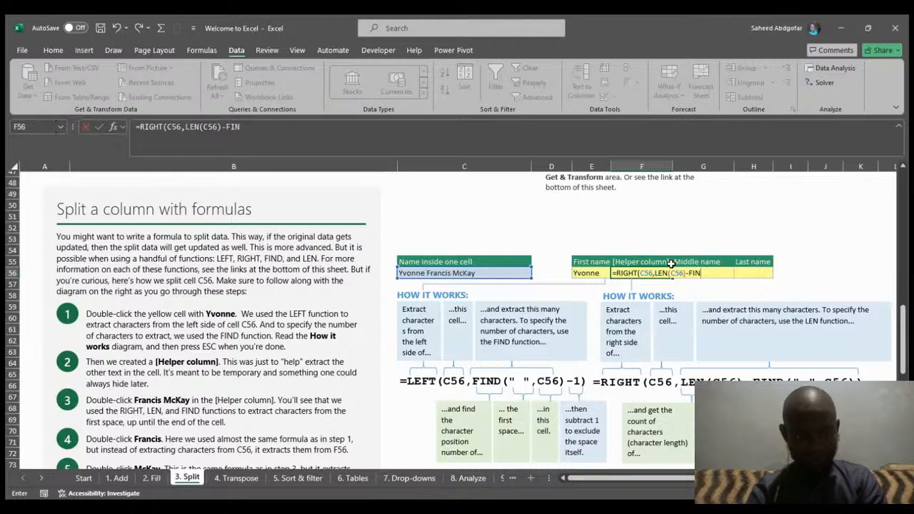
{"action": "type", "text": "D("}
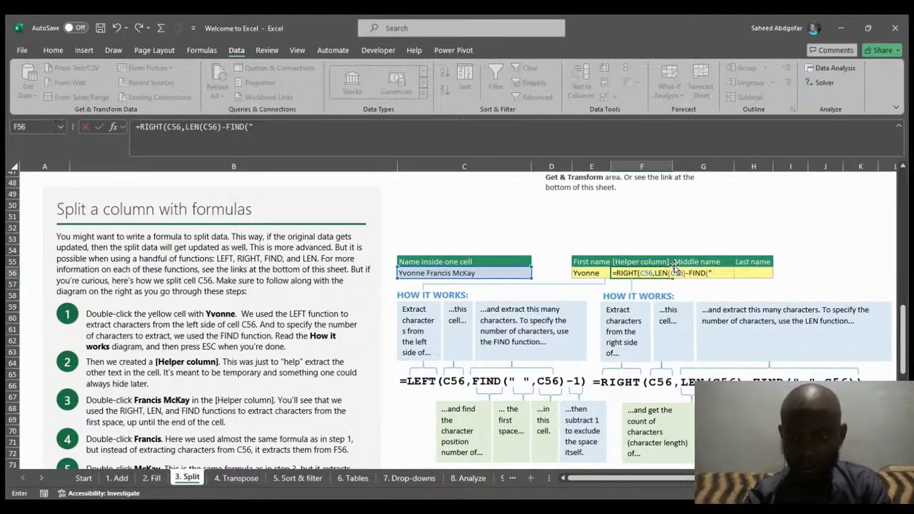
{"action": "type", "text": "\""}
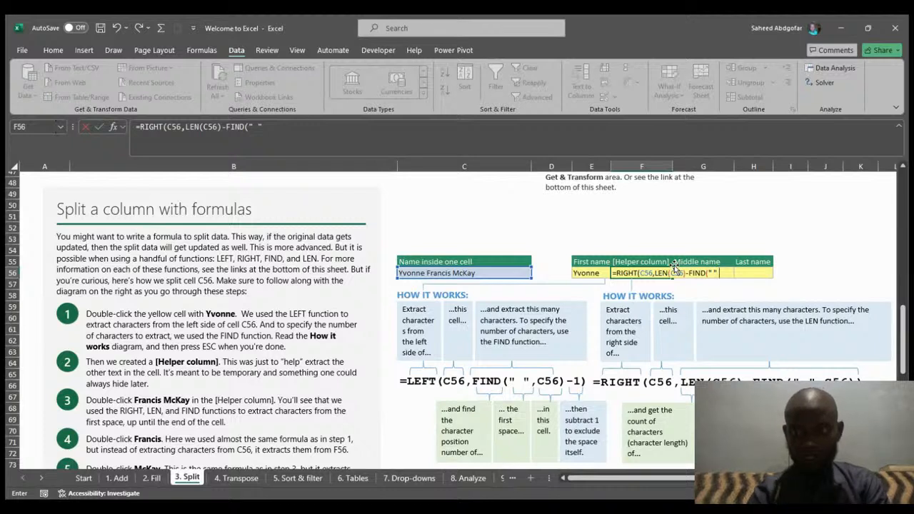
{"action": "type", "text": ","}
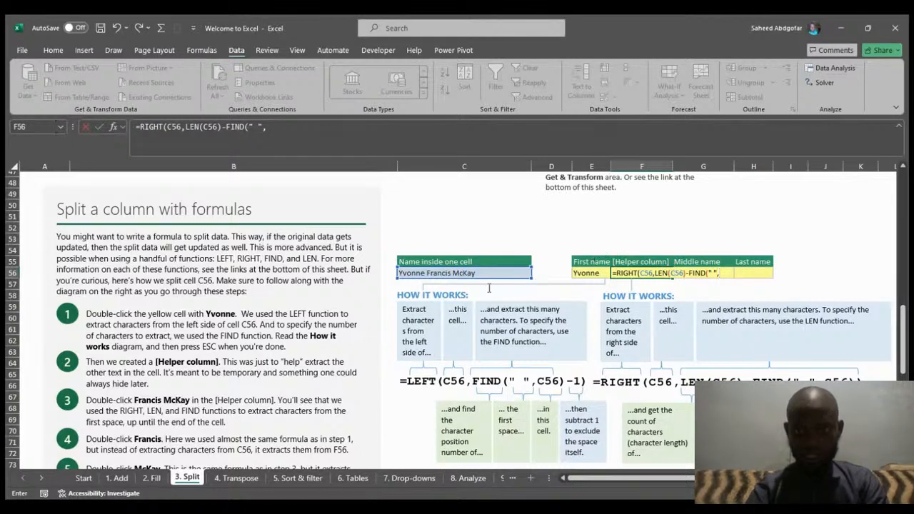
{"action": "left_click", "coordinate": [464, 271]}
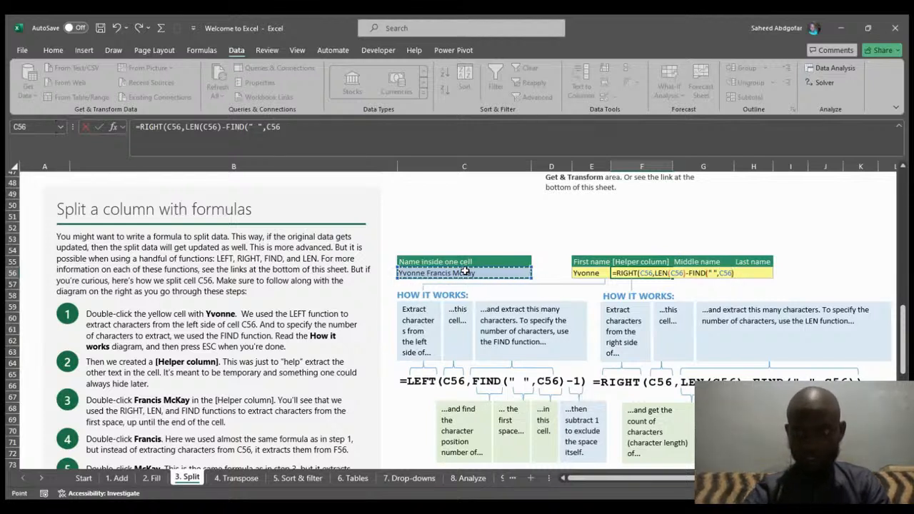
{"action": "type", "text": "))"}
{"action": "key", "text": "Return"}
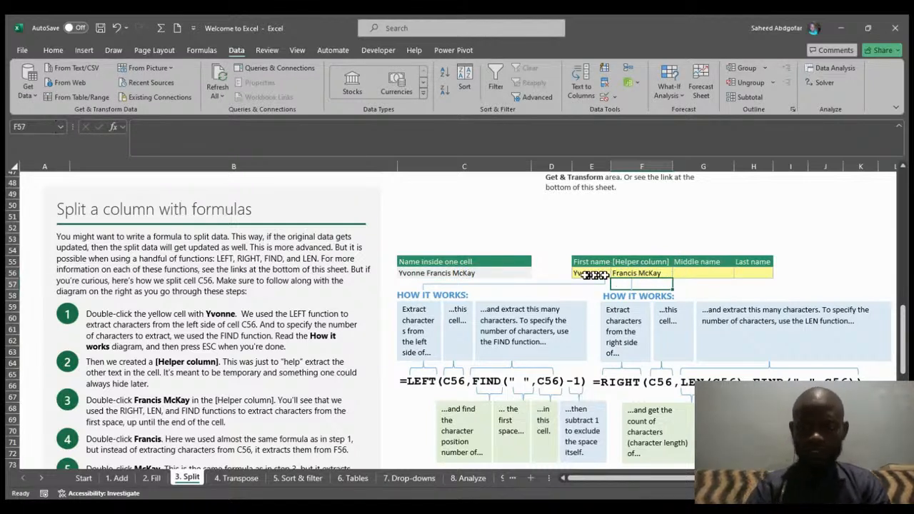
- Enter the formula =LEFT(F56,FIND(" ",F56)-1) in the Middle name cell G56 to extract the middle name
{"action": "left_click", "coordinate": [706, 273]}
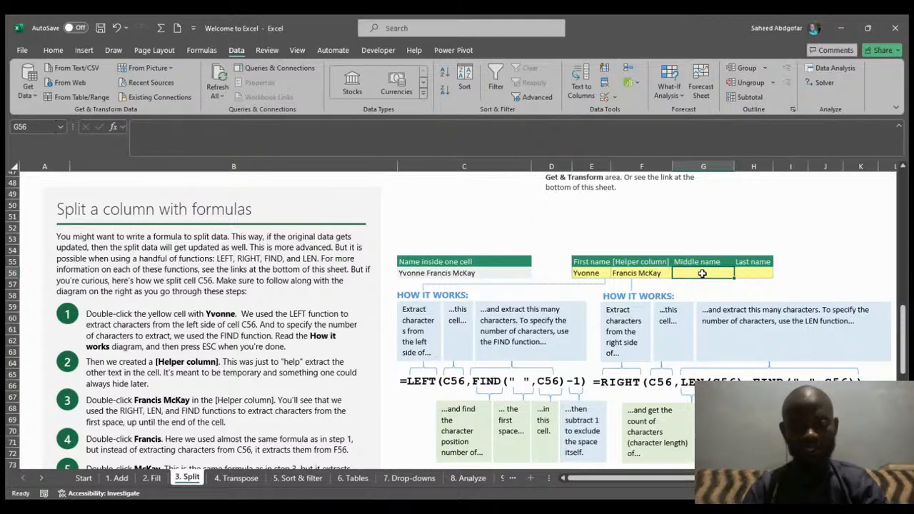
{"action": "type", "text": "-"}
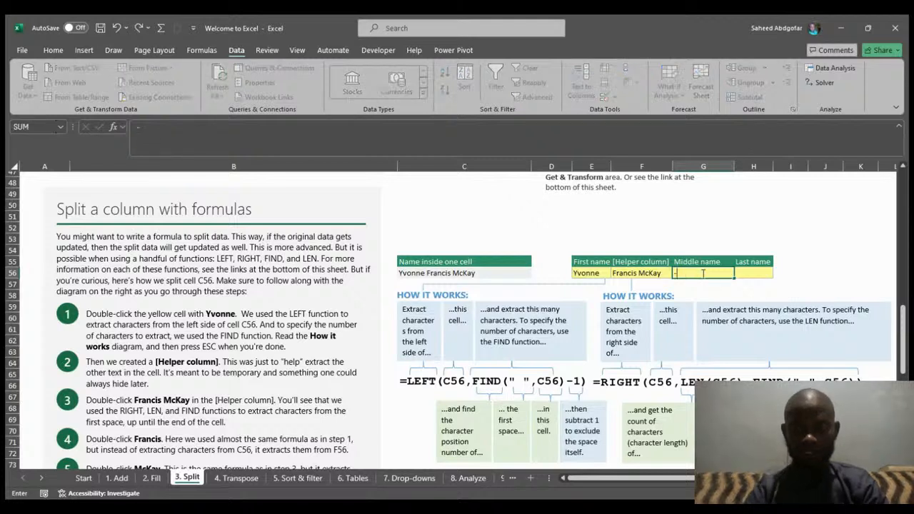
{"action": "type", "text": "le"}
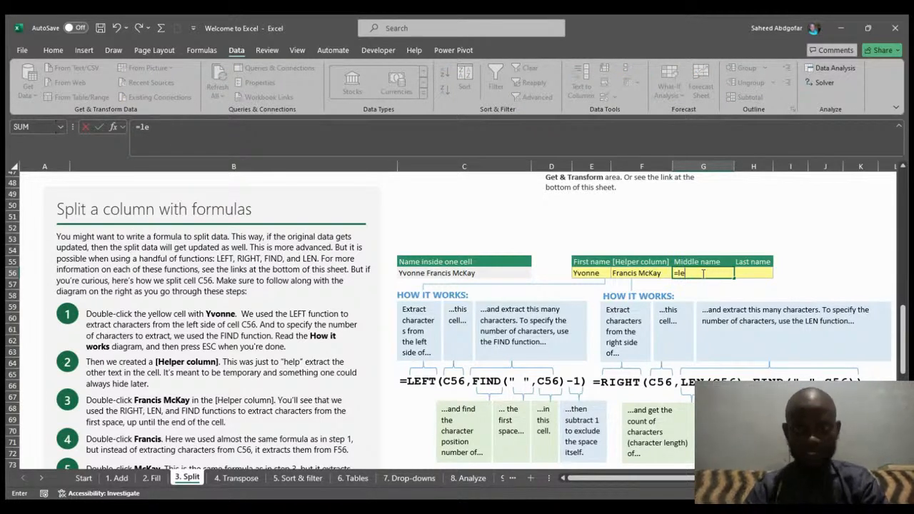
{"action": "key", "text": "Tab"}
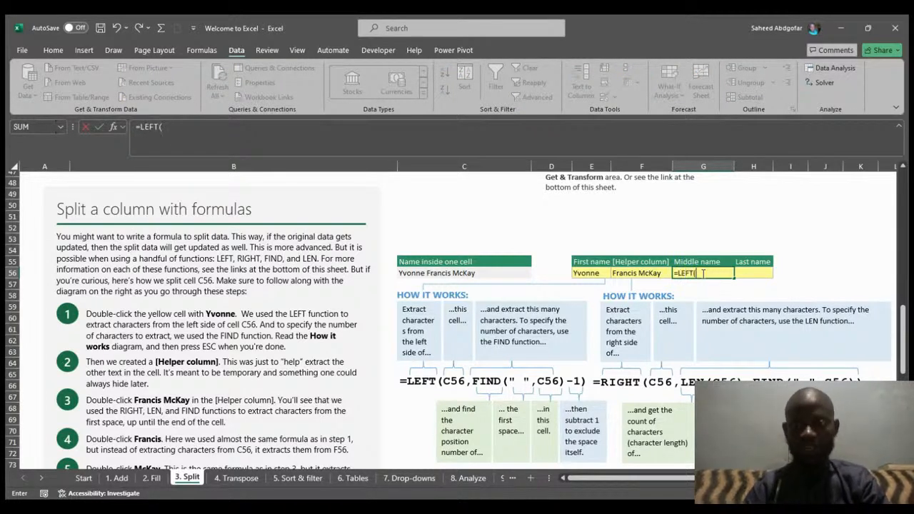
{"action": "left_click", "coordinate": [651, 275]}
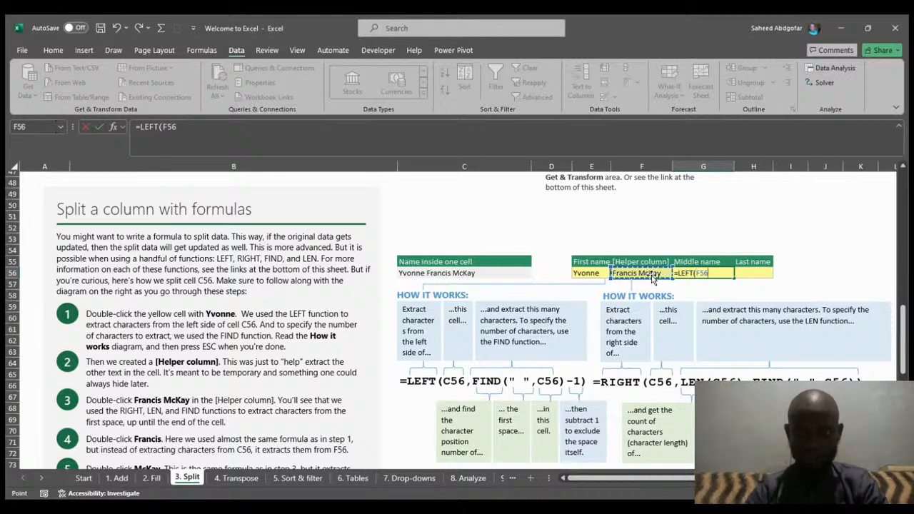
{"action": "type", "text": ","}
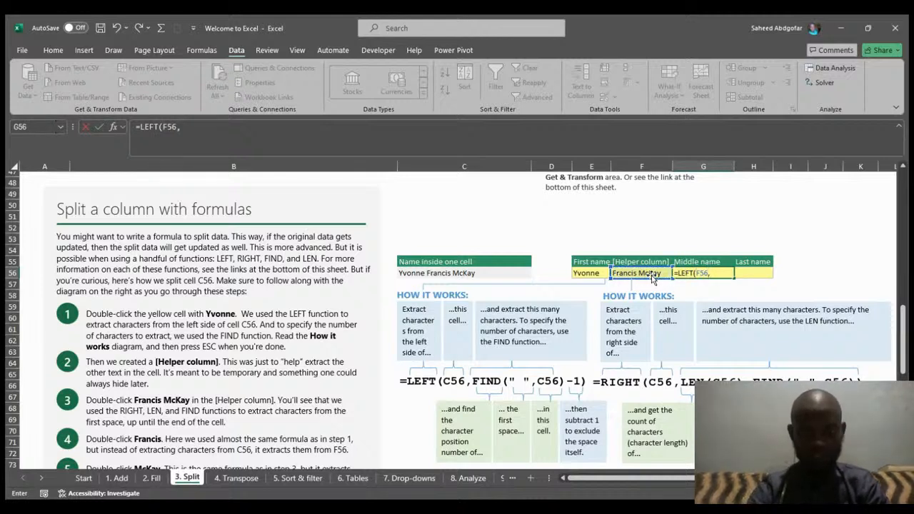
{"action": "type", "text": "Fin"}
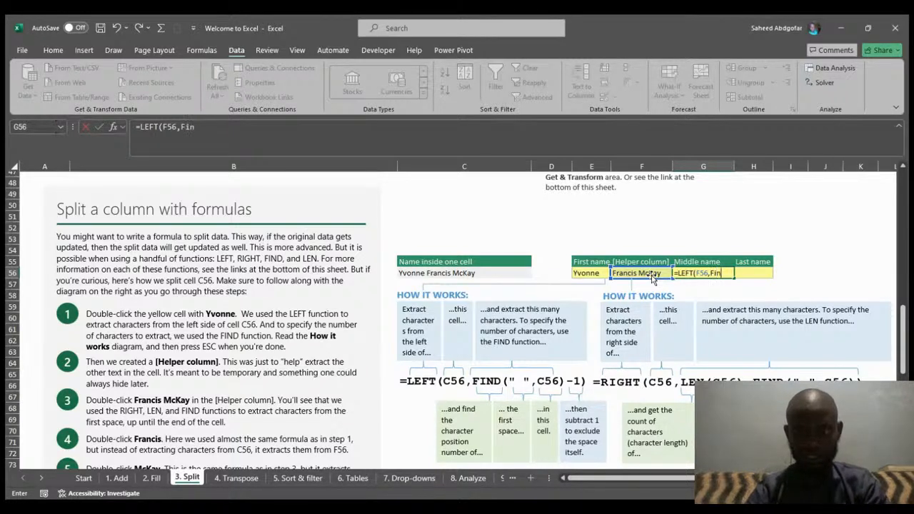
{"action": "key", "text": "Tab"}
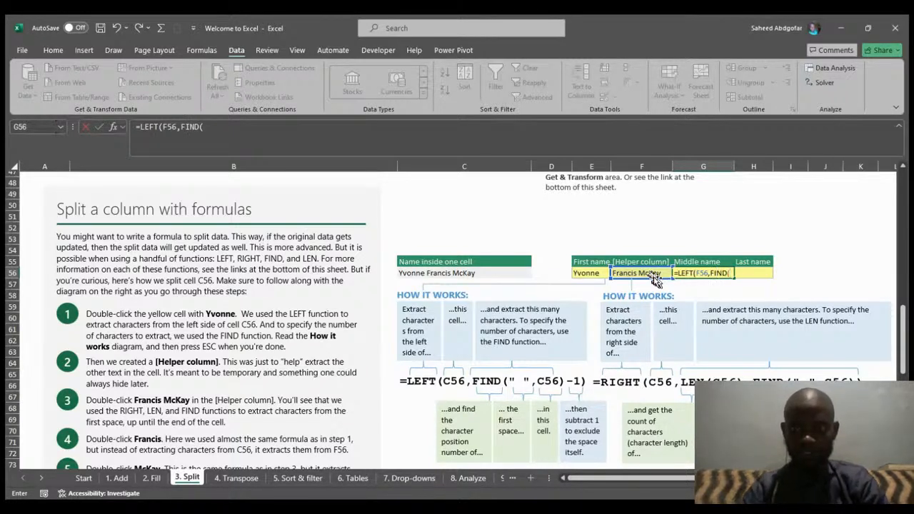
{"action": "type", "text": "\""}
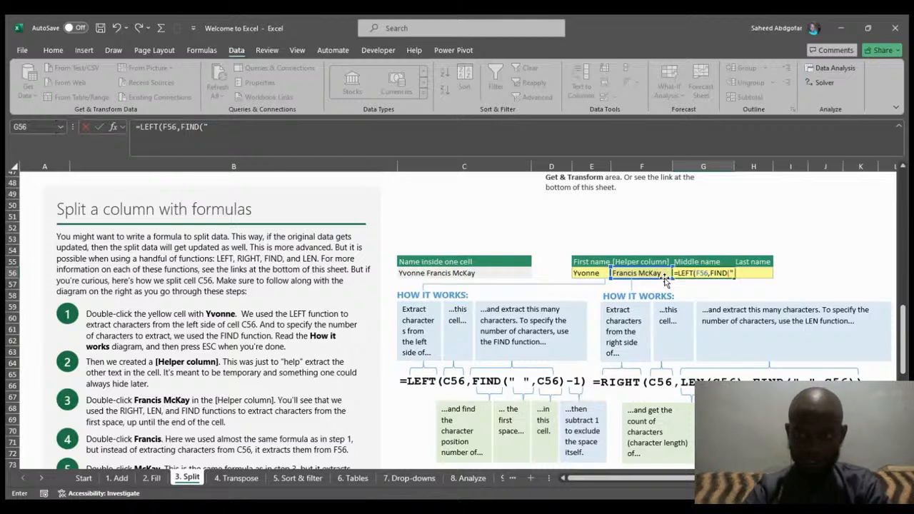
{"action": "type", "text": " \""}
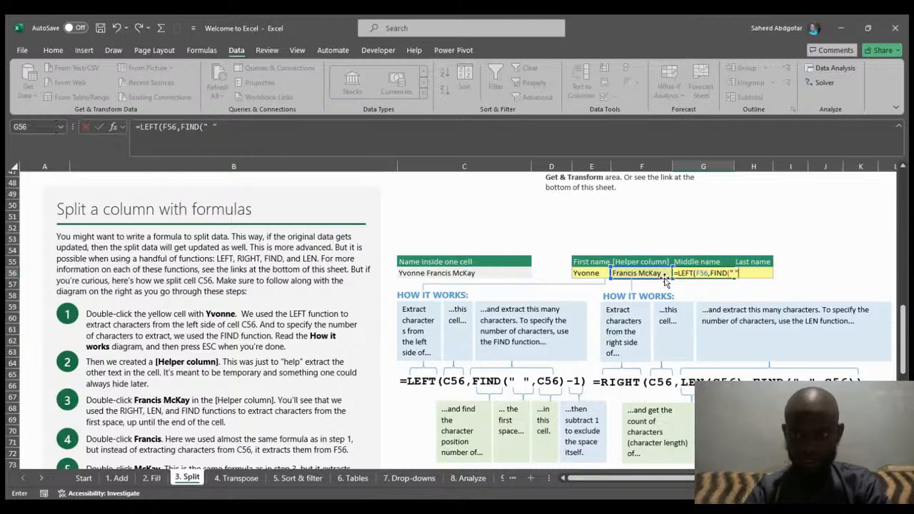
{"action": "type", "text": ","}
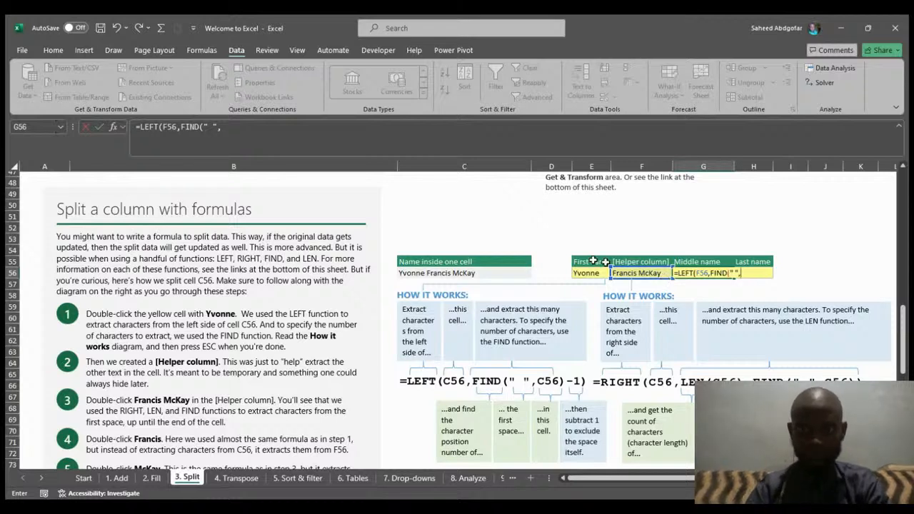
{"action": "left_click", "coordinate": [483, 273]}
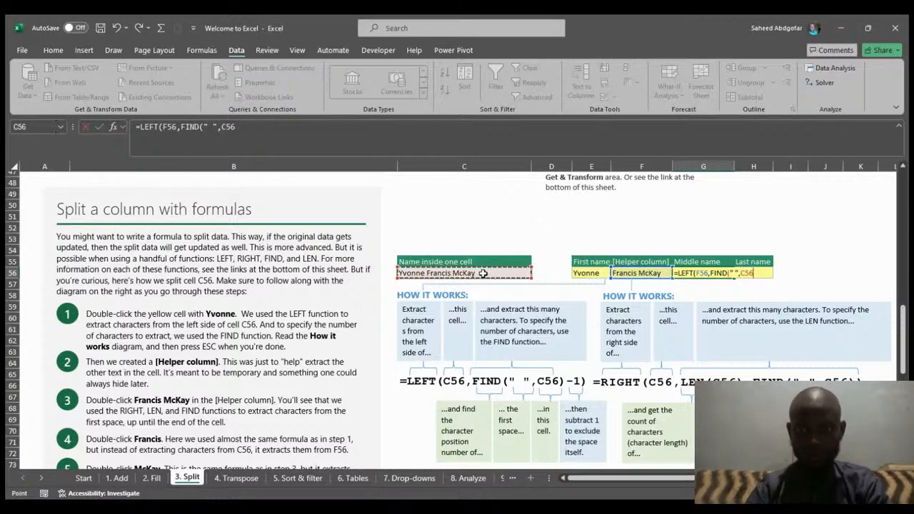
{"action": "key", "text": "BackSpace"}
{"action": "key", "text": "BackSpace"}
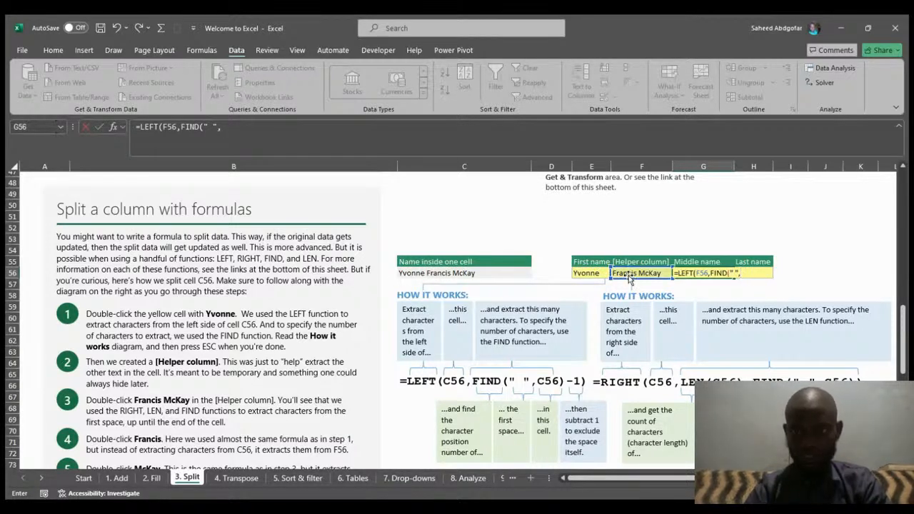
{"action": "left_click", "coordinate": [632, 274]}
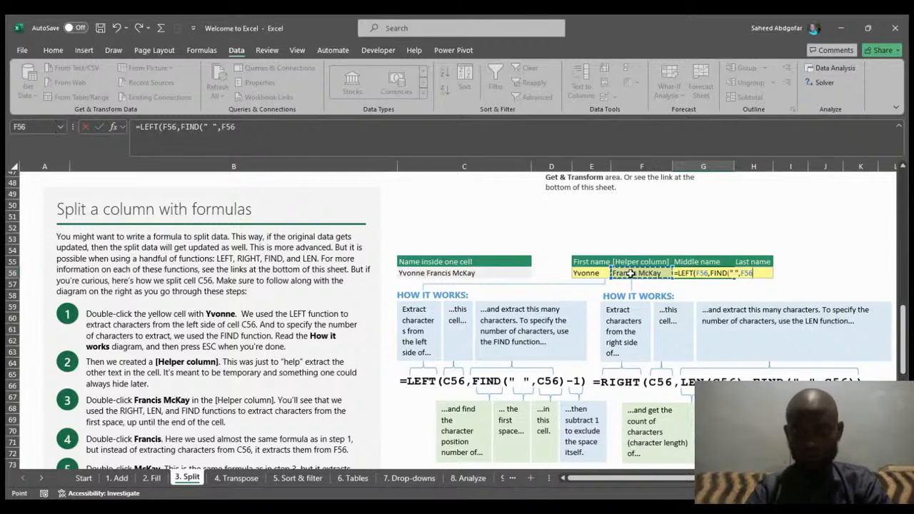
{"action": "type", "text": ")"}
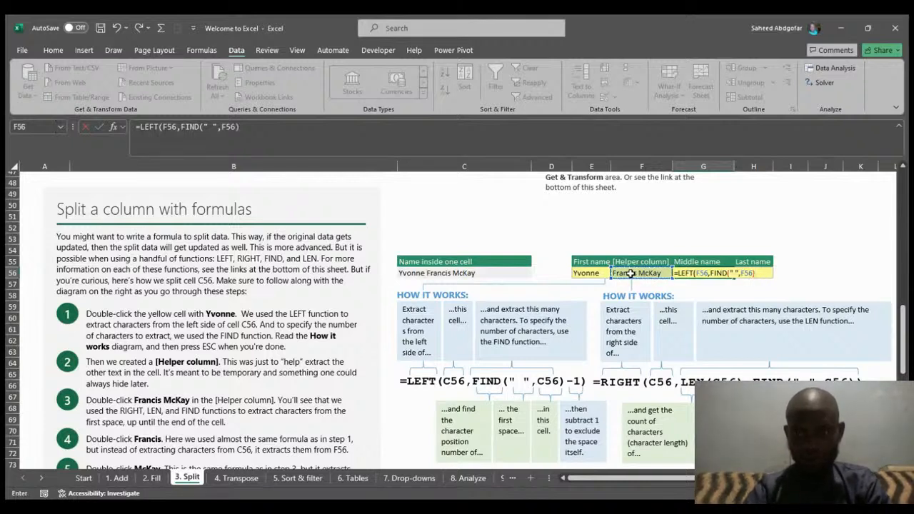
{"action": "type", "text": "-"}
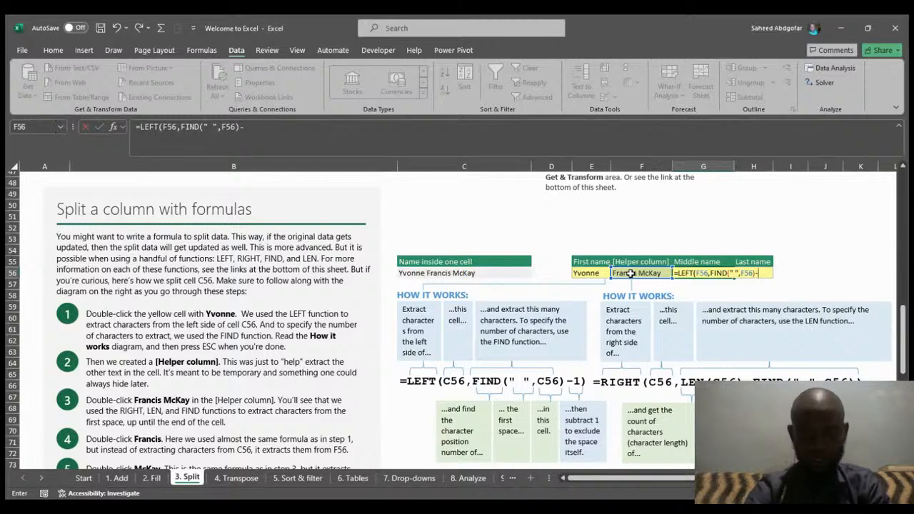
{"action": "type", "text": "1"}
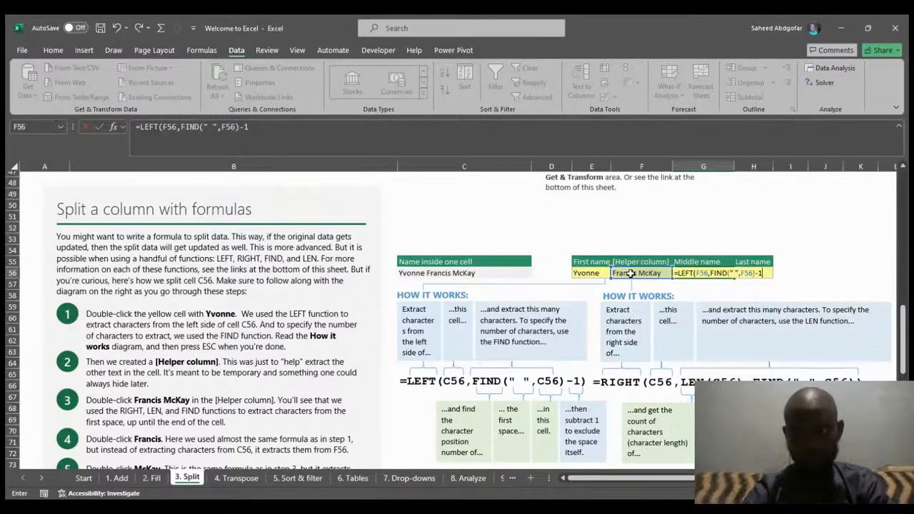
{"action": "type", "text": ")"}
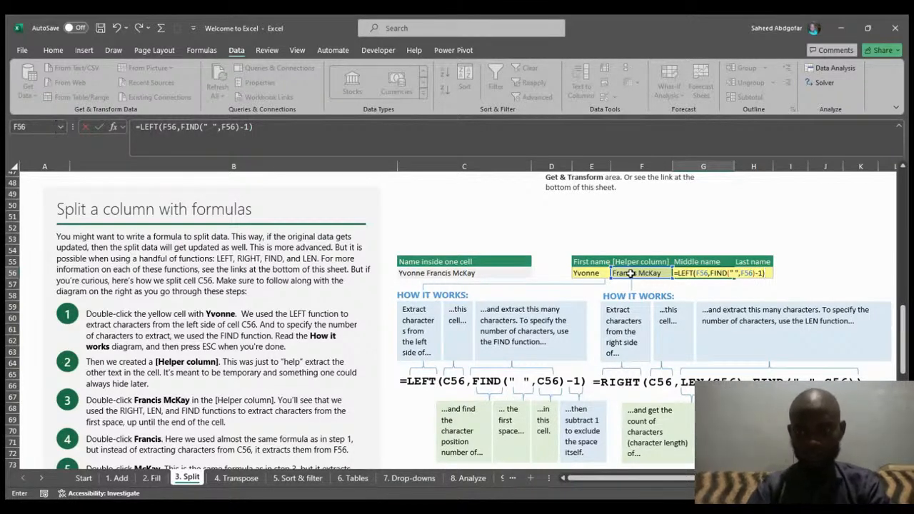
{"action": "key", "text": "Return"}
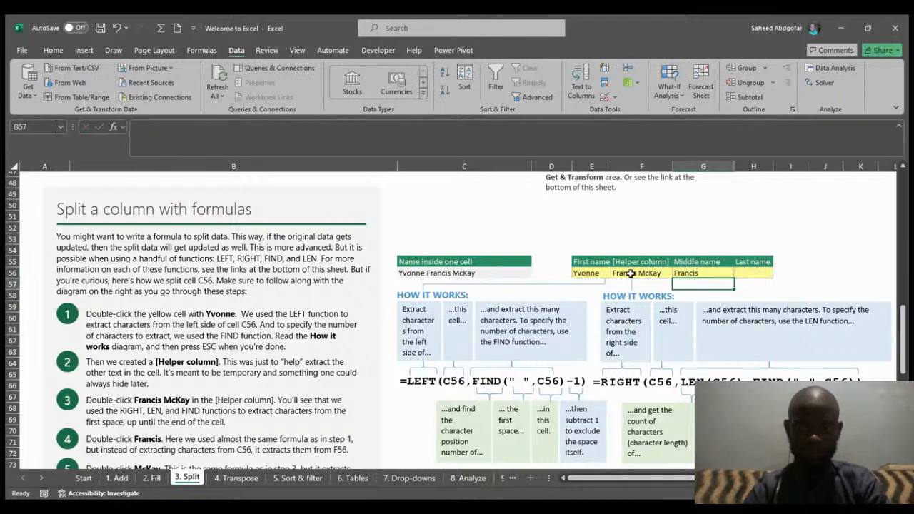
- Enter the formula =RIGHT(F56,LEN(F56)-FIND(" ",F56)) in the Last name cell H56 to extract the last name
{"action": "left_click", "coordinate": [745, 273]}
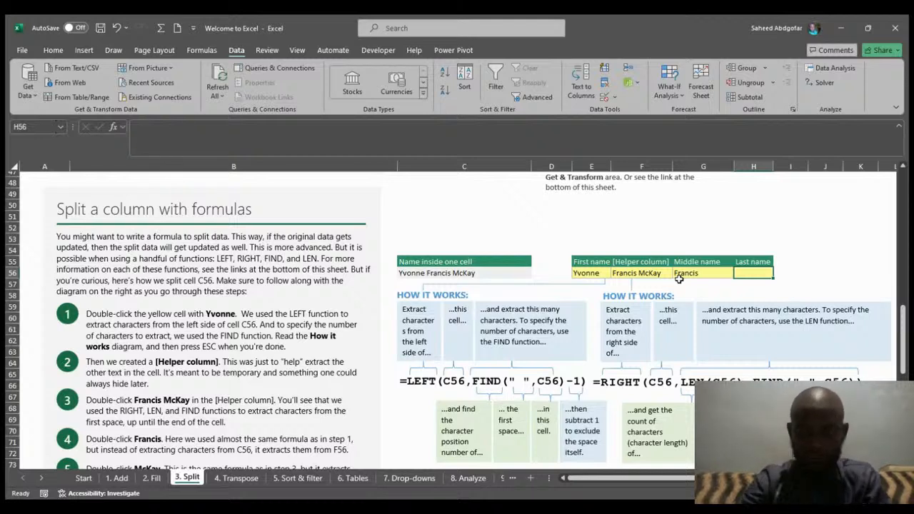
{"action": "type", "text": "="}
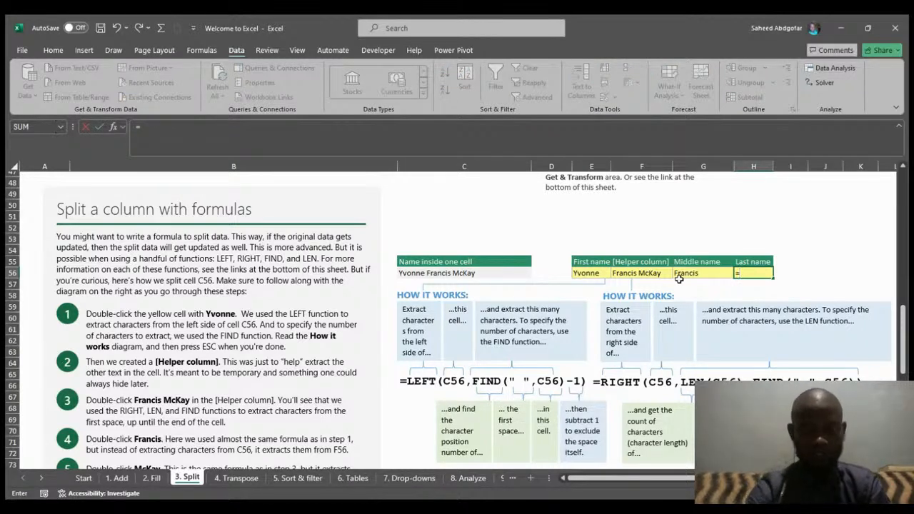
{"action": "type", "text": "Ri"}
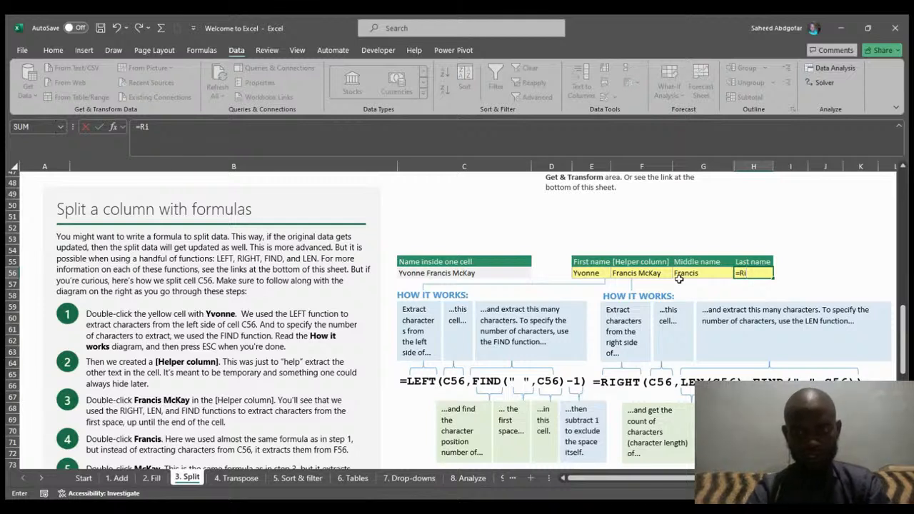
{"action": "key", "text": "Tab"}
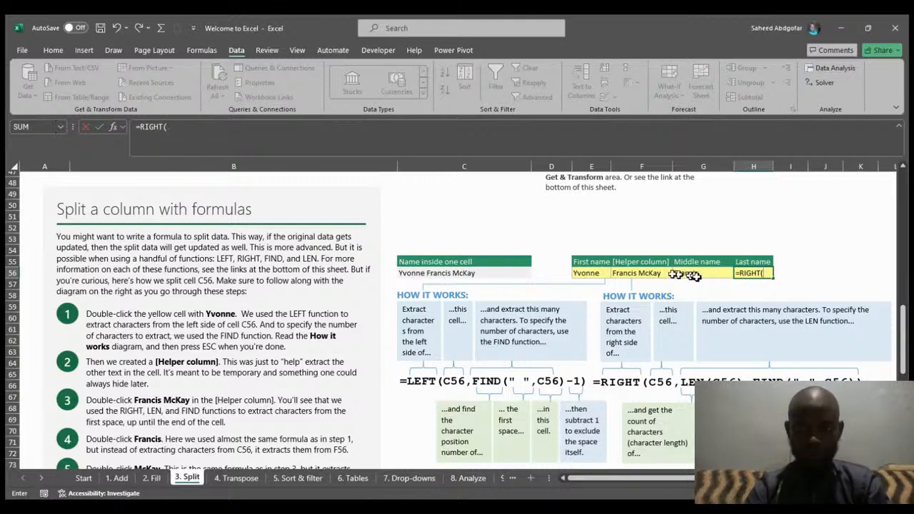
{"action": "left_click", "coordinate": [643, 280]}
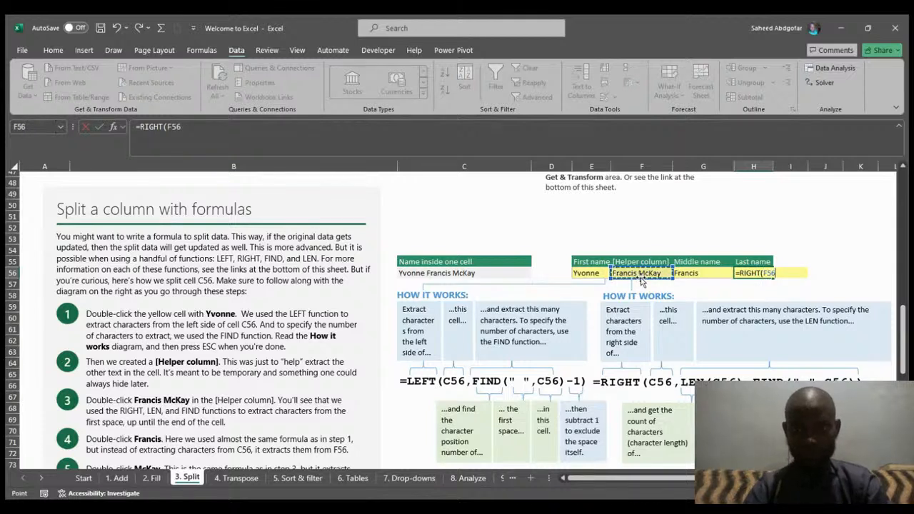
{"action": "type", "text": ","}
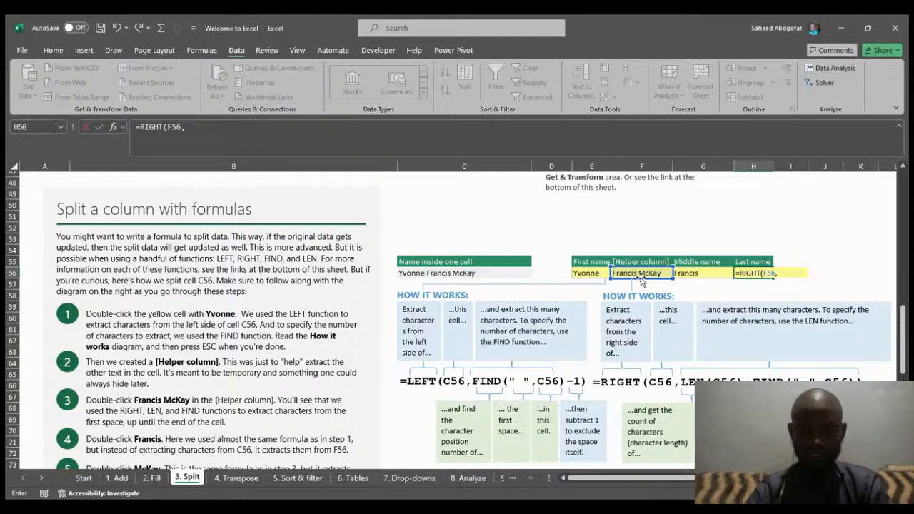
{"action": "type", "text": "L"}
{"action": "type", "text": "e"}
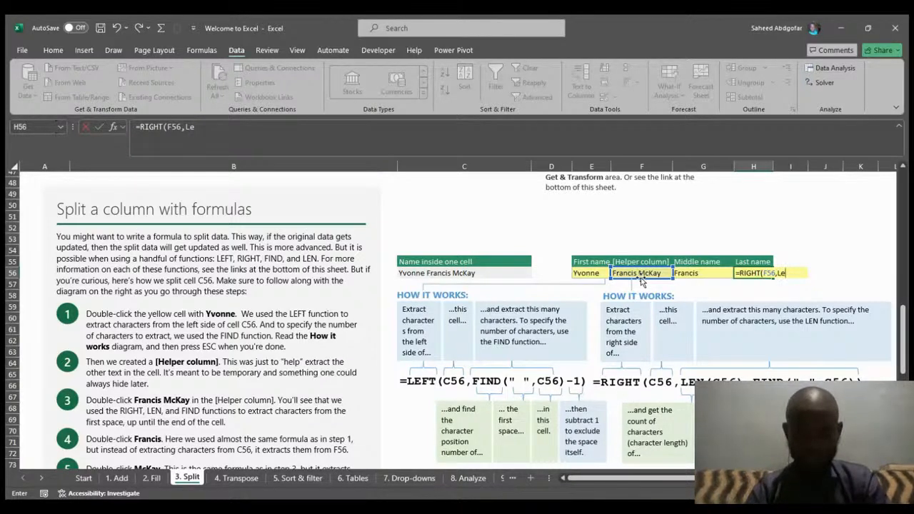
{"action": "key", "text": "Tab"}
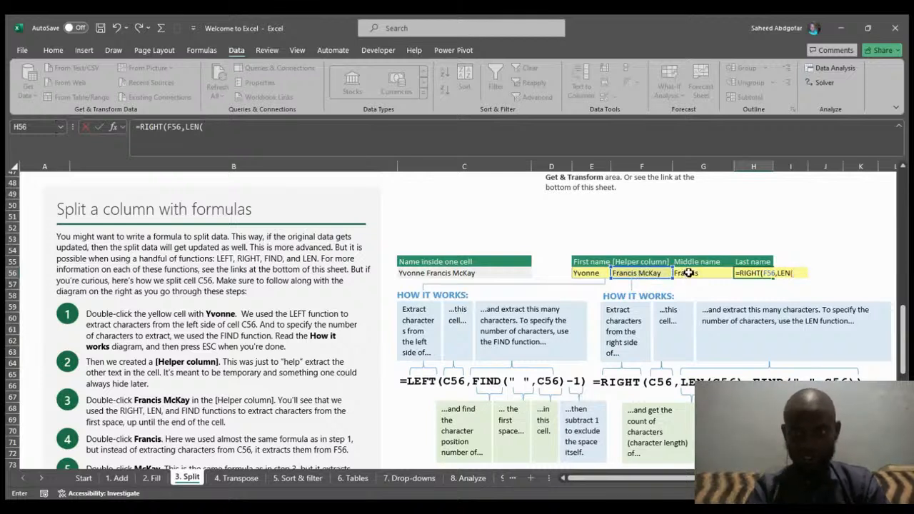
{"action": "left_click", "coordinate": [638, 273]}
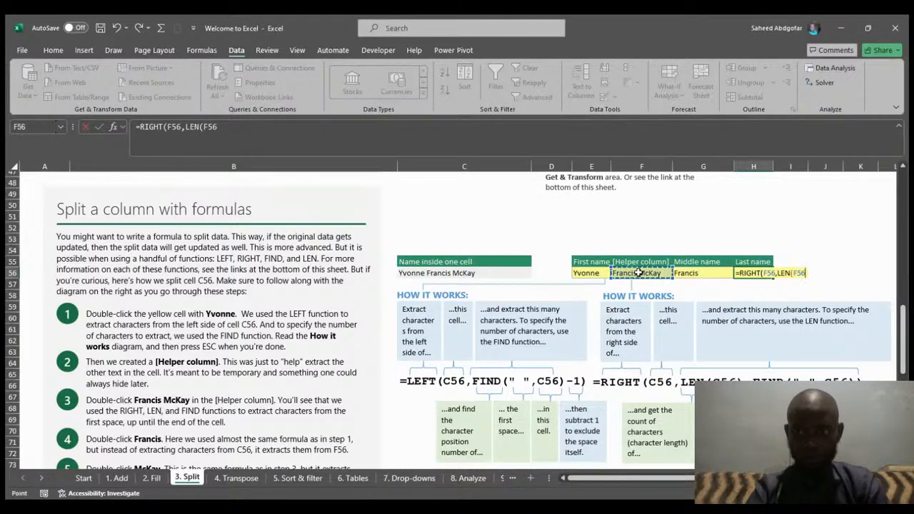
{"action": "type", "text": ")-"}
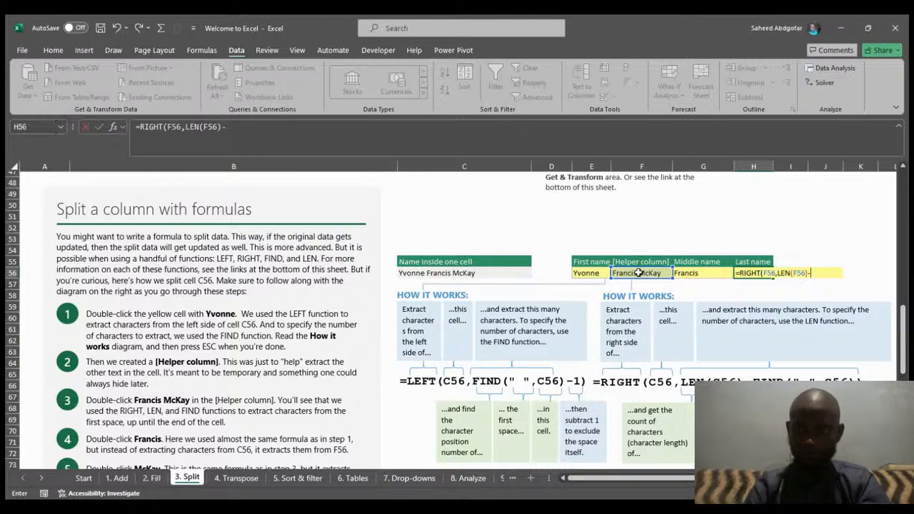
{"action": "type", "text": "F"}
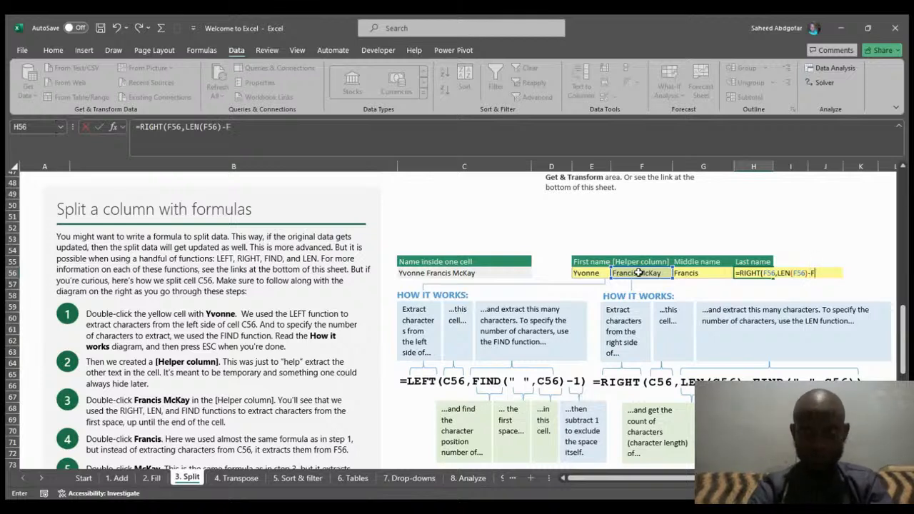
{"action": "type", "text": "in"}
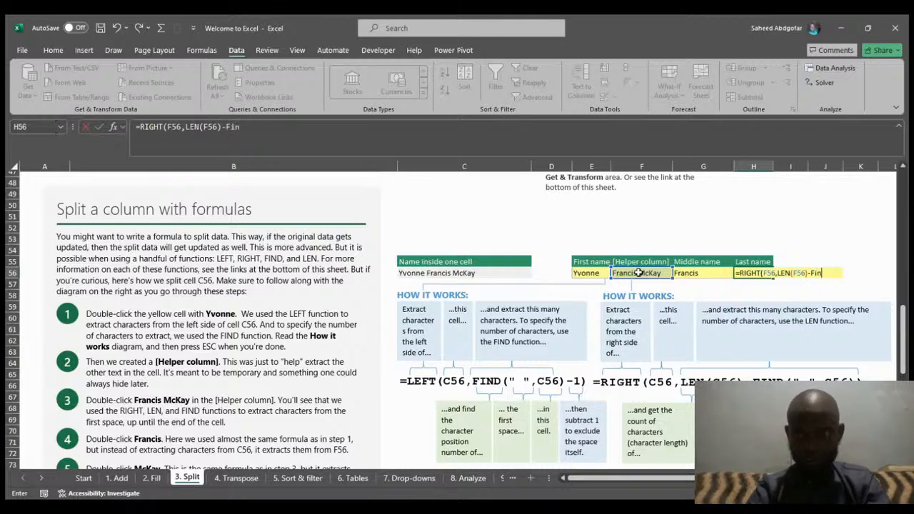
{"action": "key", "text": "Tab"}
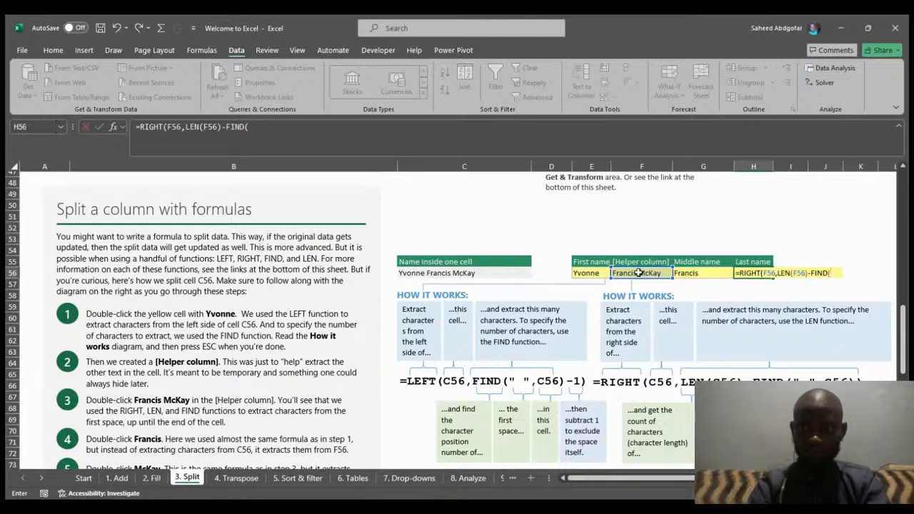
{"action": "type", "text": "\" \","}
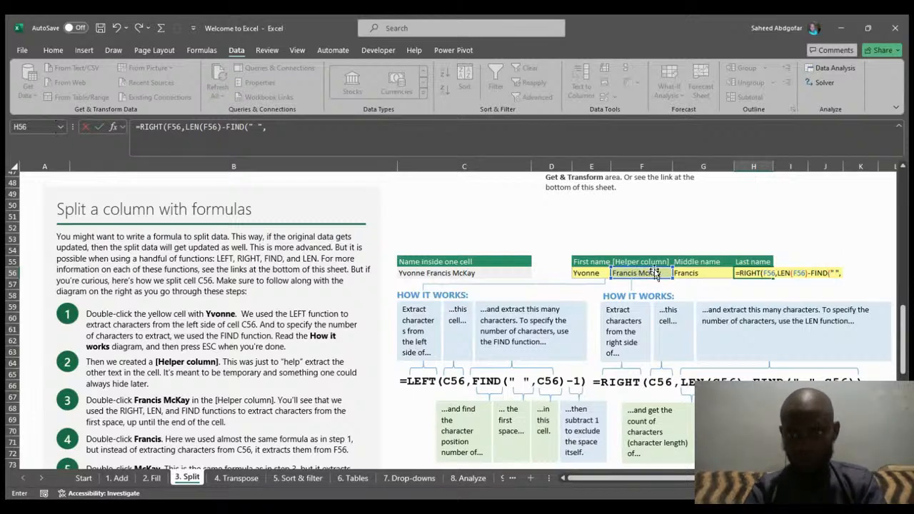
{"action": "left_click", "coordinate": [643, 273]}
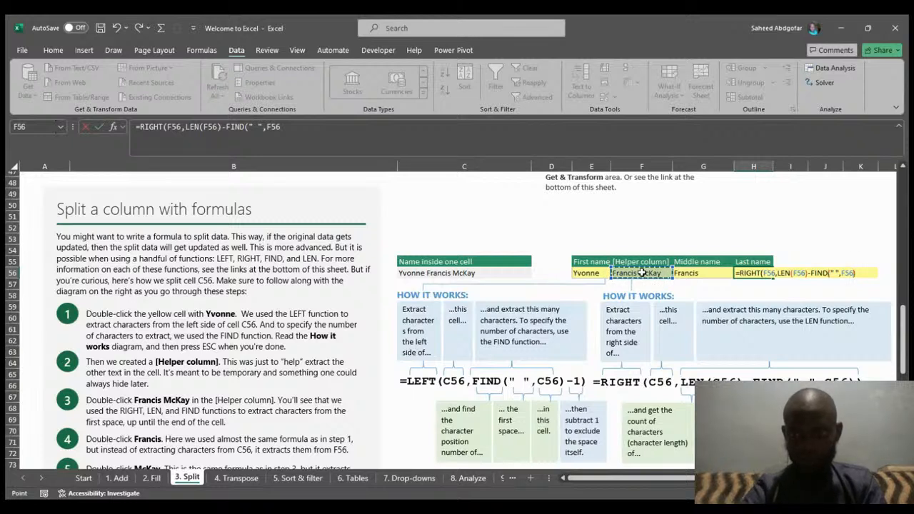
{"action": "type", "text": ")"}
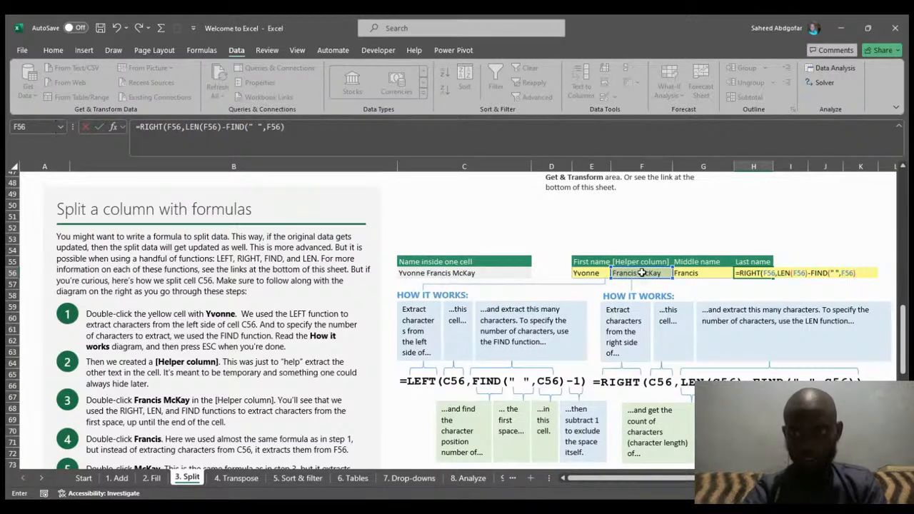
{"action": "key", "text": "Return"}
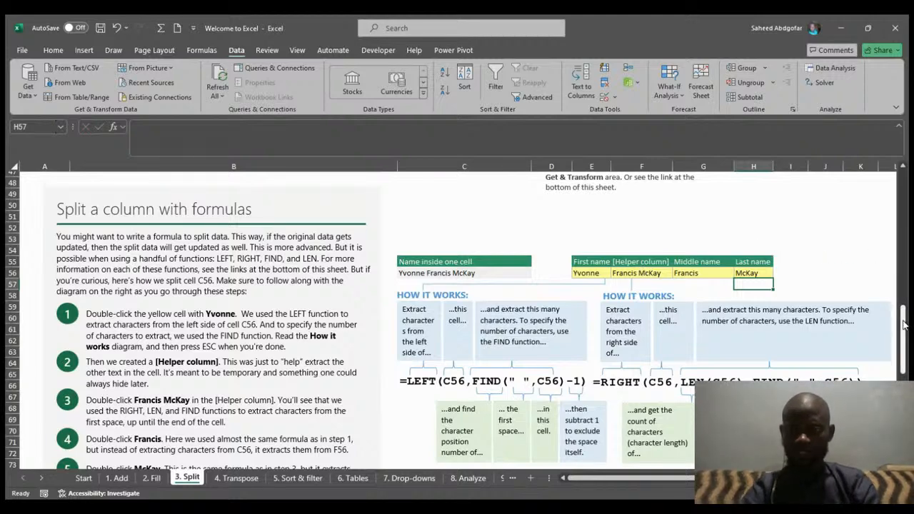
{"action": "left_click_drag", "start_coordinate": [906, 325], "coordinate": [905, 333]}
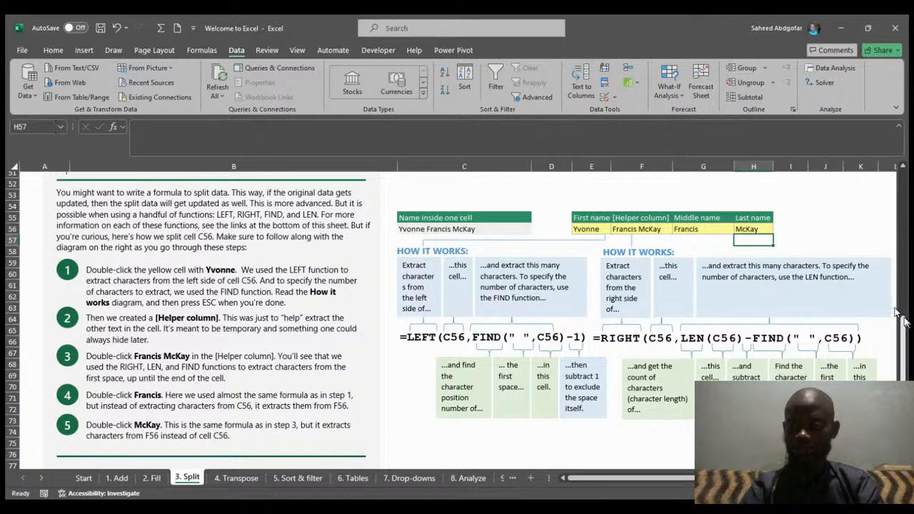
{"action": "left_click_drag", "start_coordinate": [904, 335], "coordinate": [903, 403]}
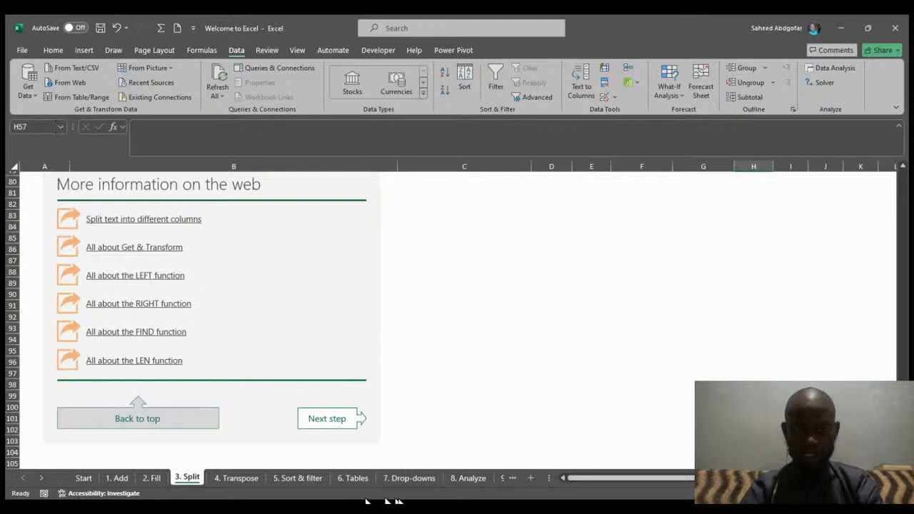
{"action": "key", "text": "alt+Tab"}
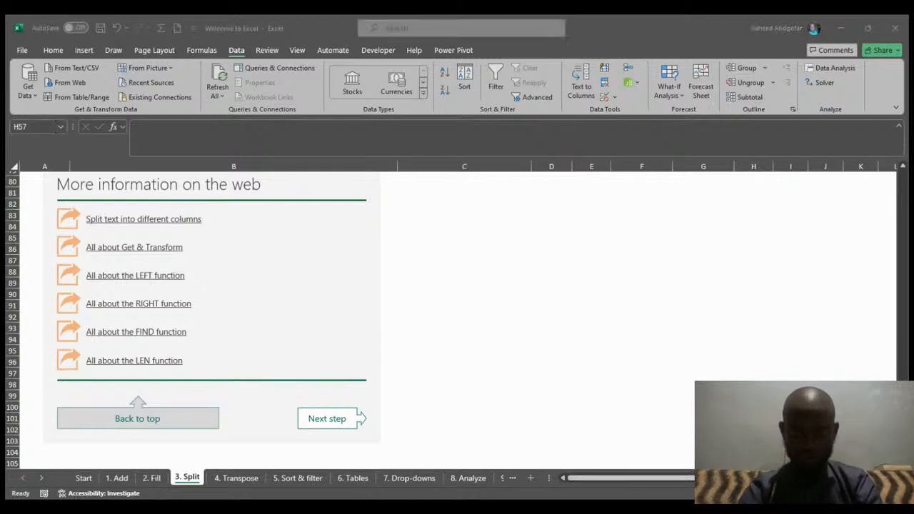